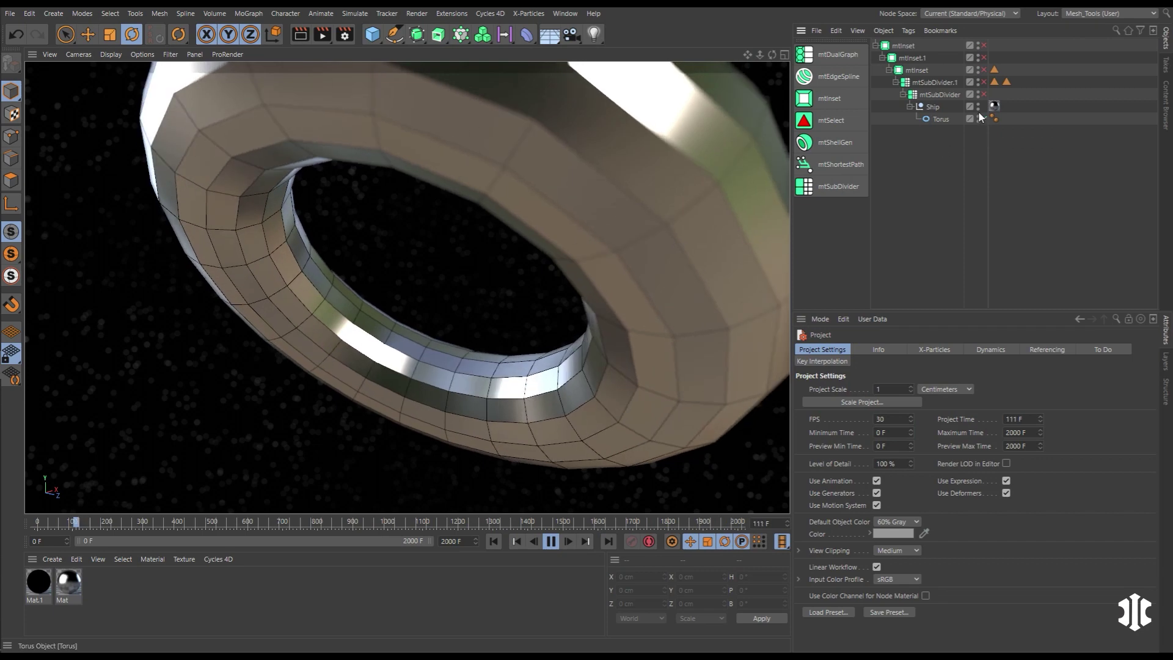
# Enable mtSubDivider.1, mtInset and the top mtInset on the torus to break it into inset panels
pyautogui.click(983, 81)
pyautogui.click(983, 70)
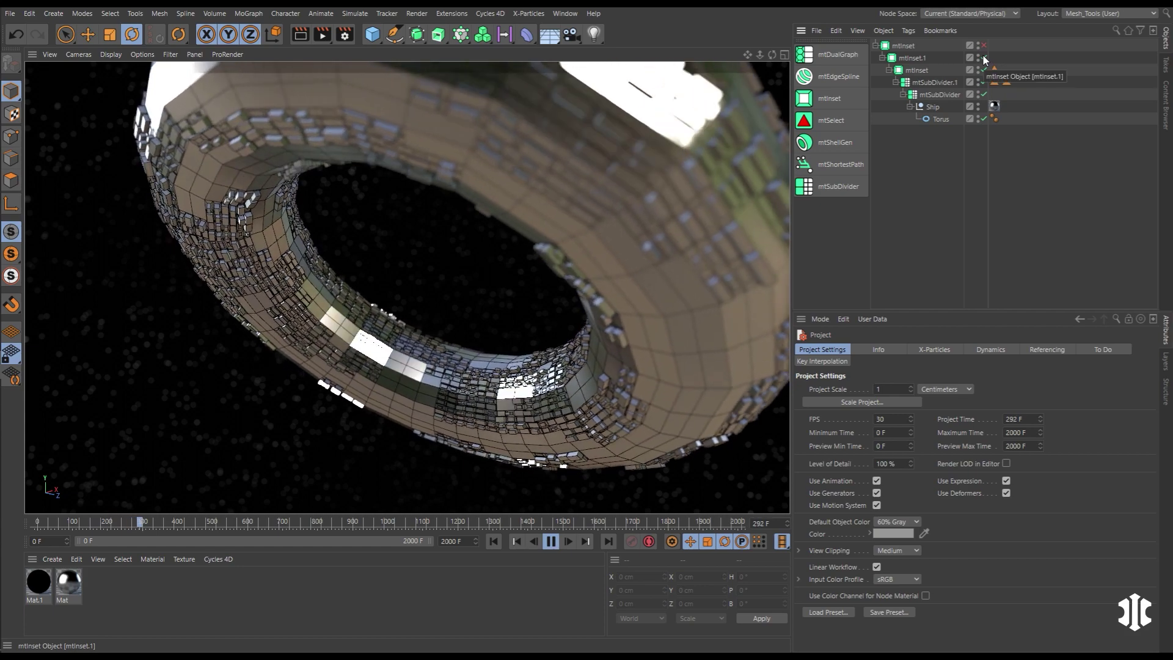
pyautogui.click(983, 45)
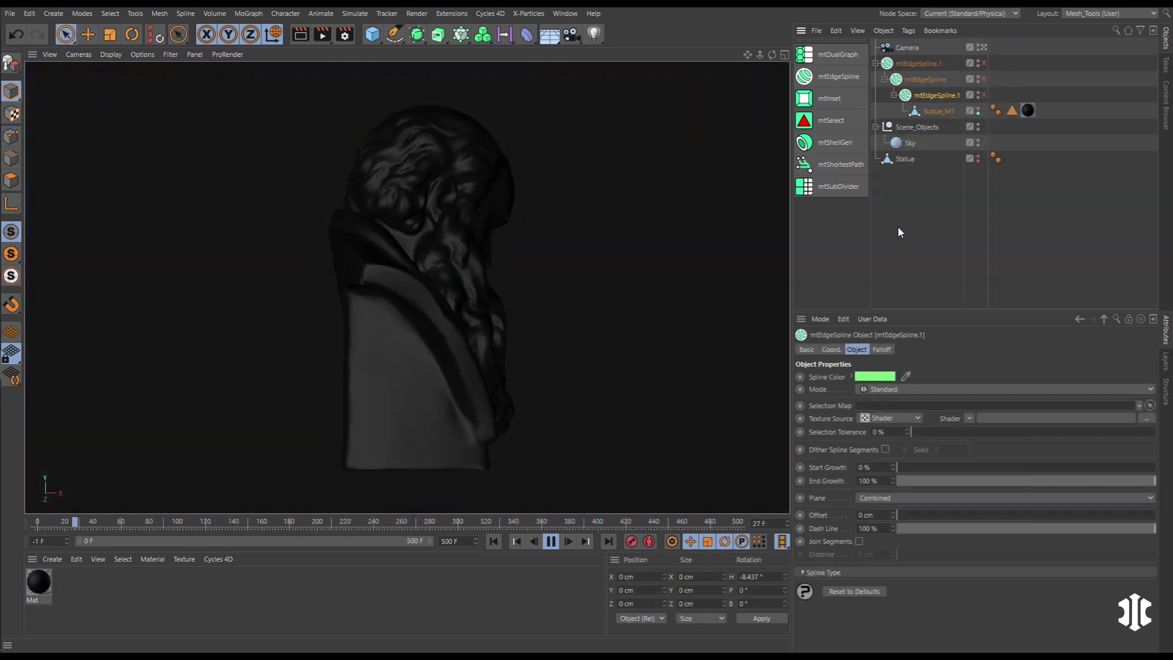
# Enable mtEdgeSpline.1 in Outlines mode and the outer mtEdgeSpline, and set the Cloner's Count to 0
pyautogui.click(982, 95)
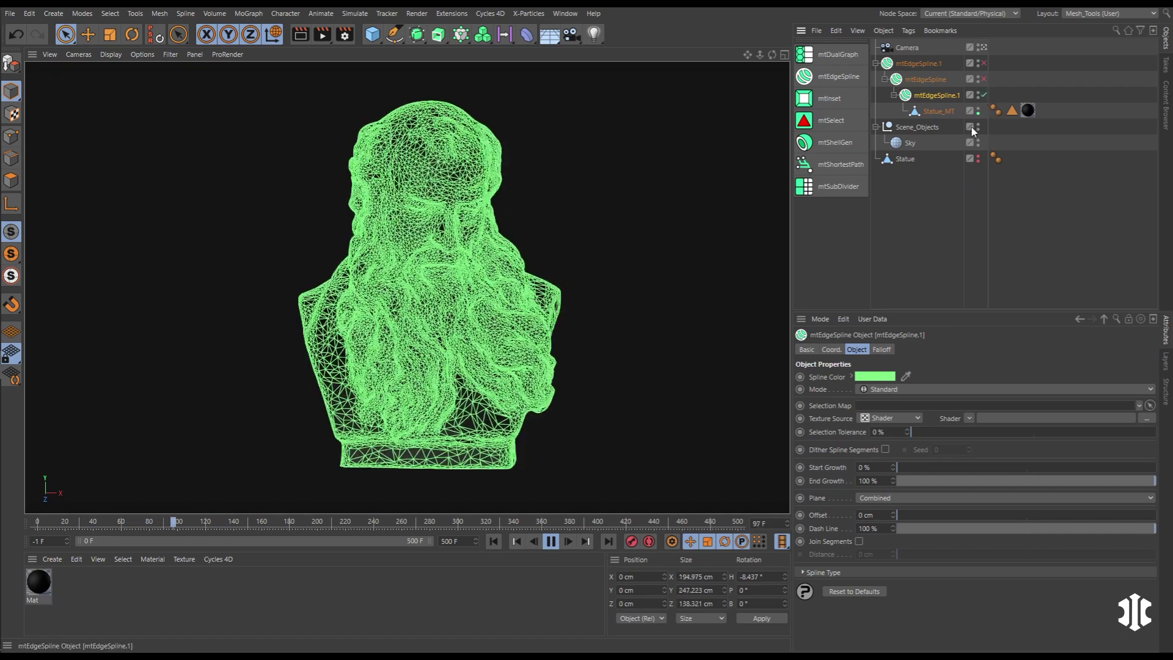
pyautogui.click(897, 389)
pyautogui.click(886, 445)
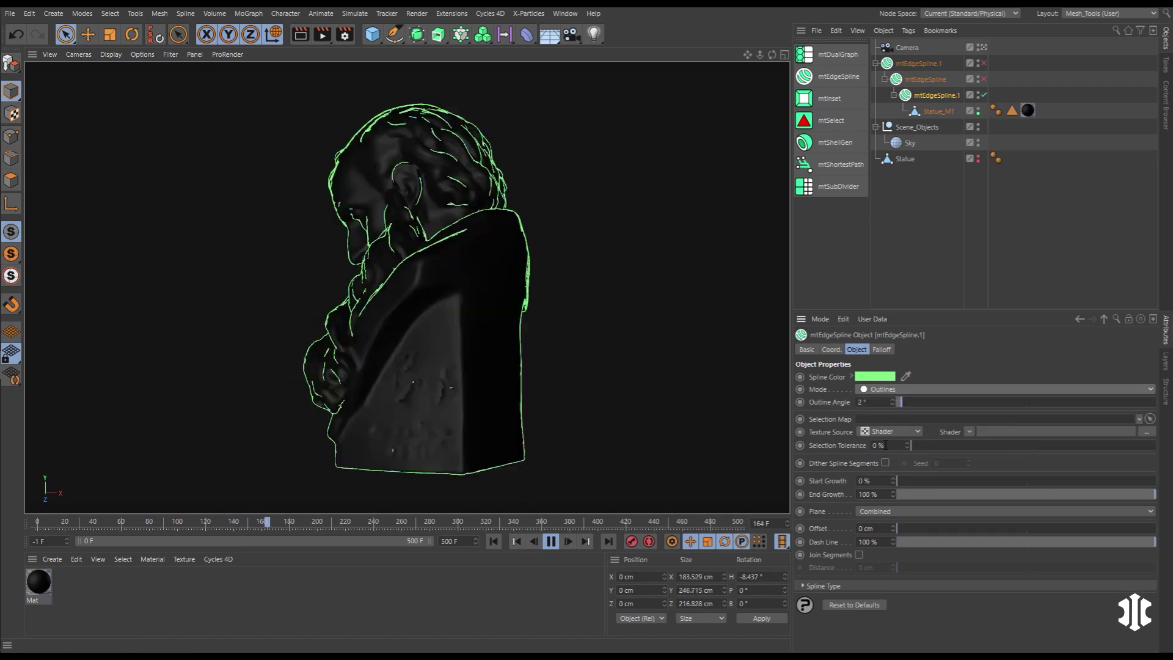
pyautogui.click(983, 79)
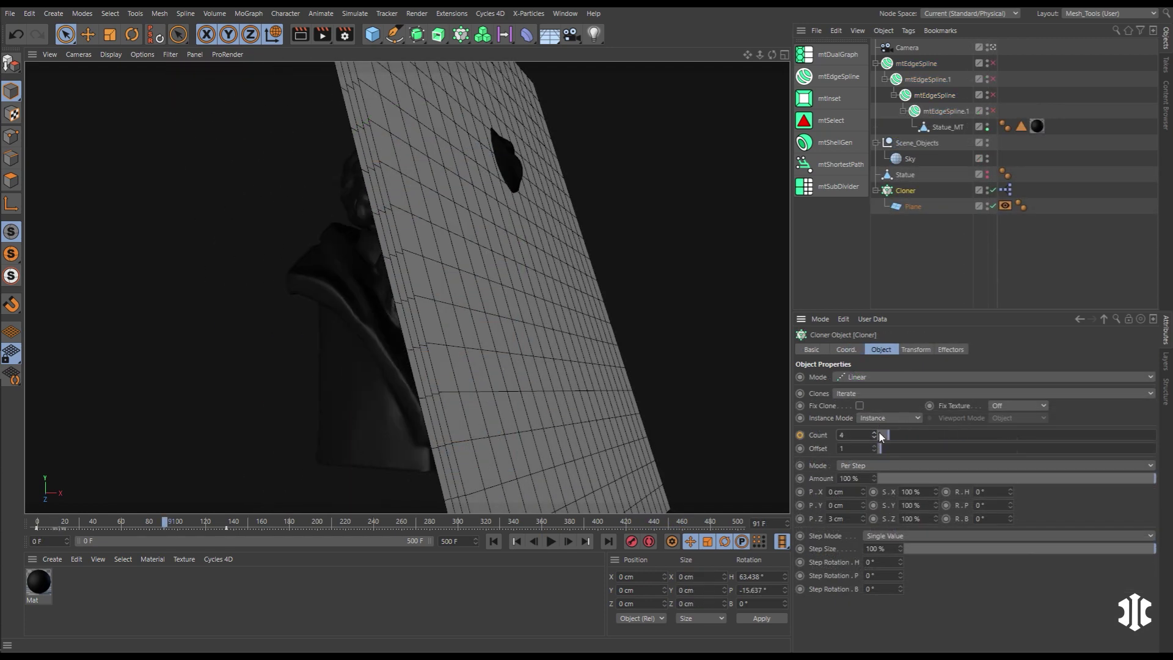
pyautogui.moveTo(878, 433)
pyautogui.mouseDown()
pyautogui.moveTo(879, 419)
pyautogui.moveTo(878, 438)
pyautogui.mouseUp()
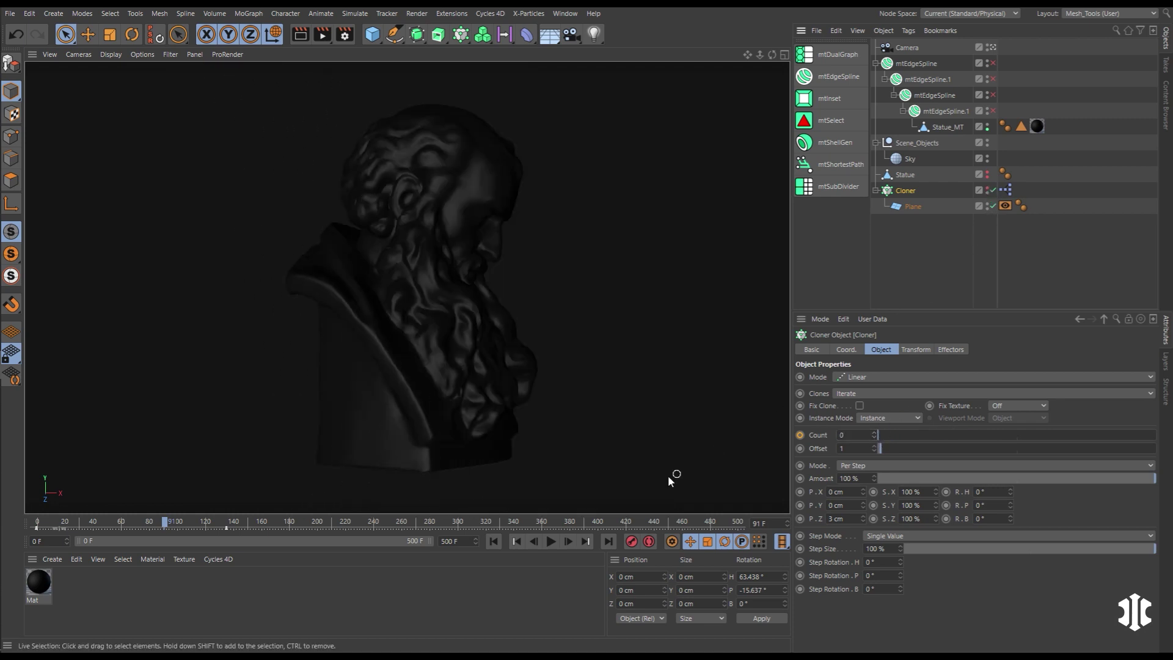
# Play from frame 0 with the top mtEdgeSpline selected, growing green contour slices over the statue
pyautogui.click(493, 540)
pyautogui.click(924, 68)
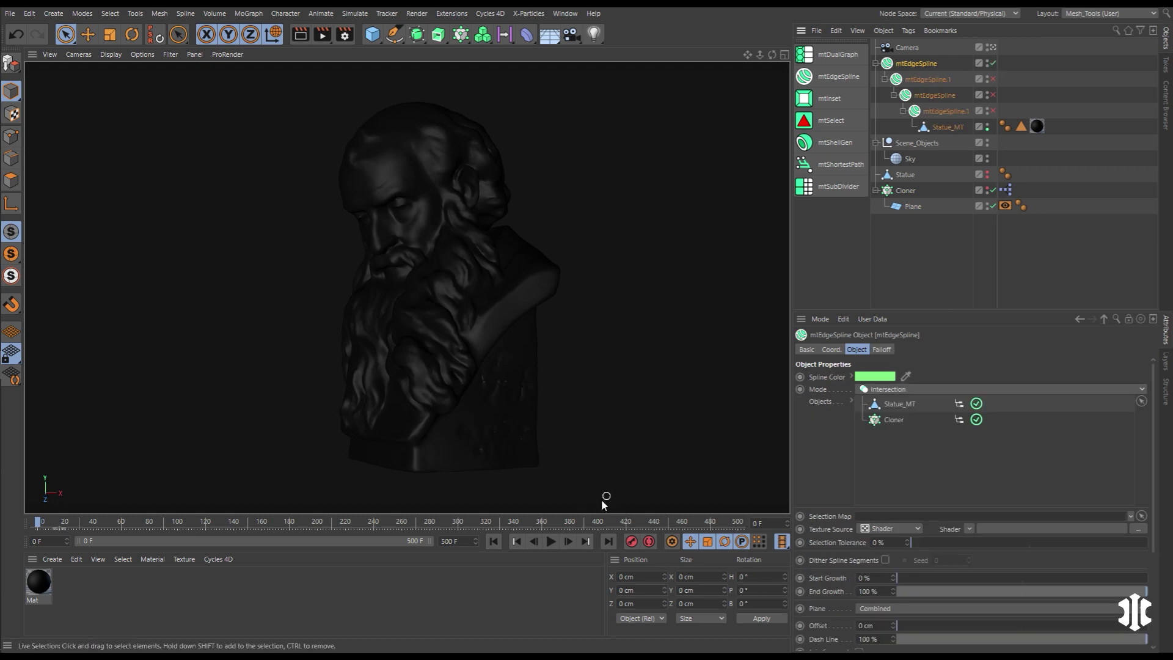
pyautogui.click(551, 541)
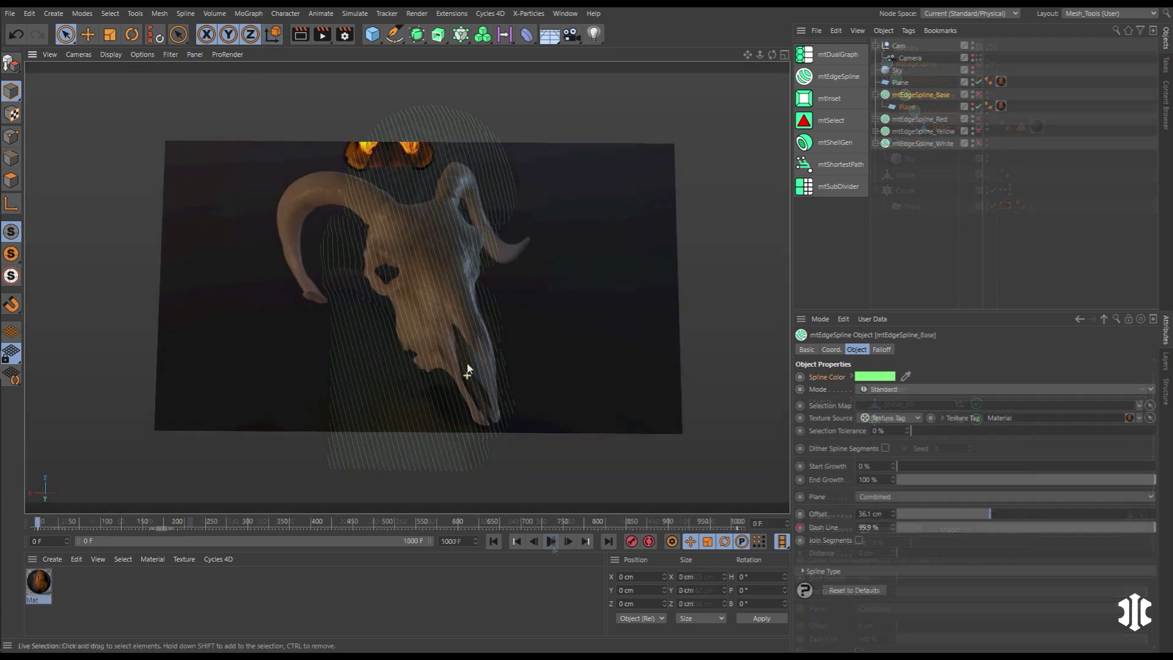
pyautogui.moveTo(468, 372)
pyautogui.keyDown('alt'); pyautogui.mouseDown()
pyautogui.moveTo(474, 193)
pyautogui.moveTo(468, 378)
pyautogui.mouseUp(); pyautogui.keyUp('alt')
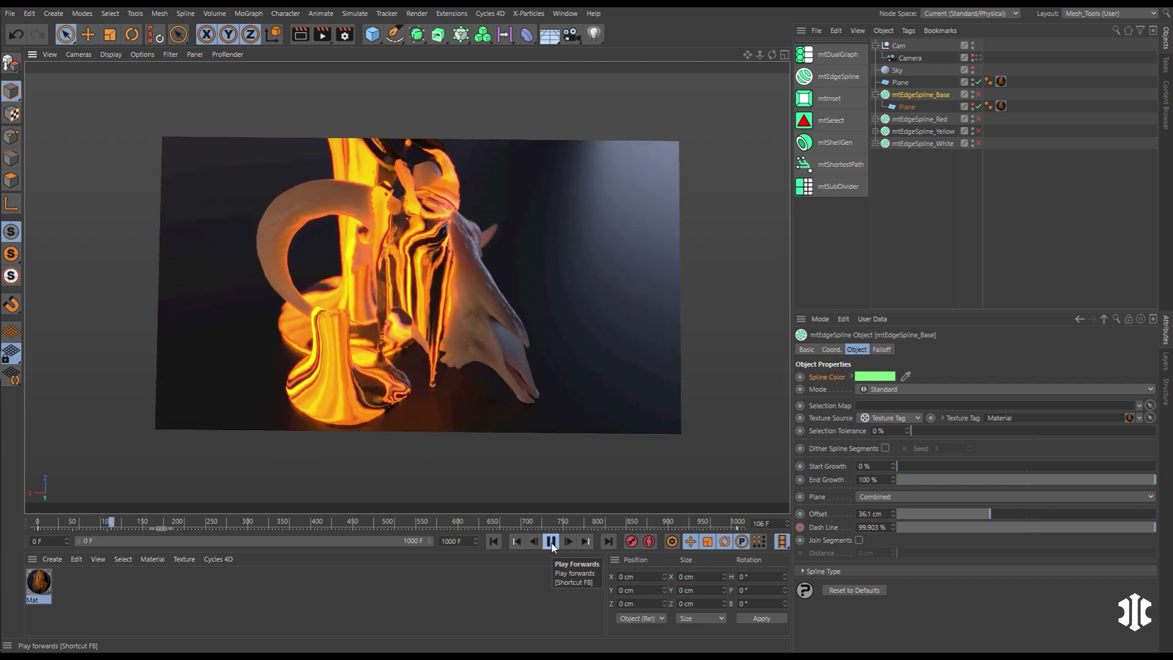
# Enable mtEdgeSpline_Base with 3.1% Selection Tolerance and a yellow Spline Color
pyautogui.click(499, 546)
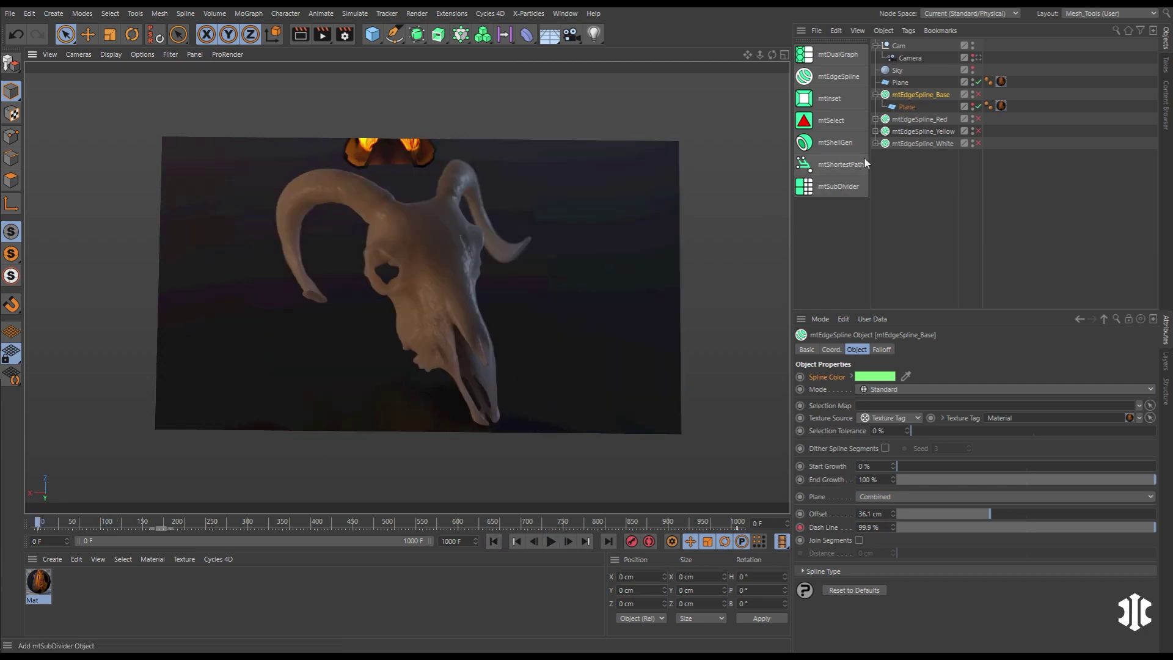
pyautogui.click(978, 94)
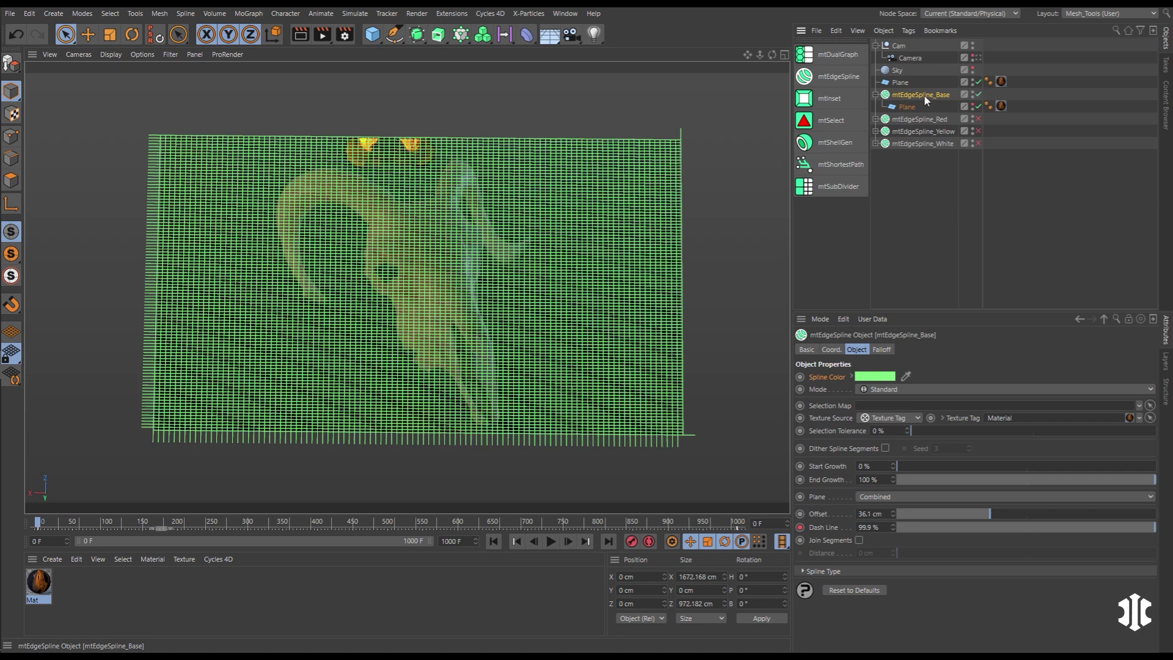
pyautogui.moveTo(1000, 106); pyautogui.dragTo(997, 405)
pyautogui.moveTo(910, 430)
pyautogui.mouseDown()
pyautogui.moveTo(941, 435)
pyautogui.moveTo(923, 441)
pyautogui.mouseUp()
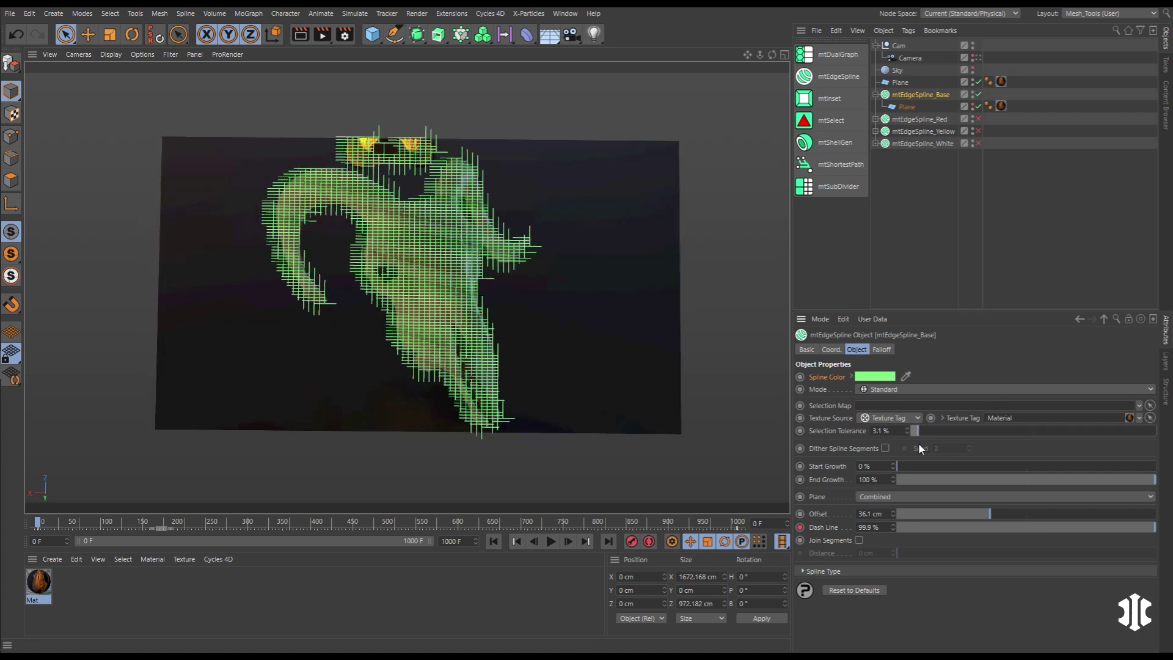
pyautogui.click(874, 376)
pyautogui.click(836, 373)
pyautogui.click(836, 387)
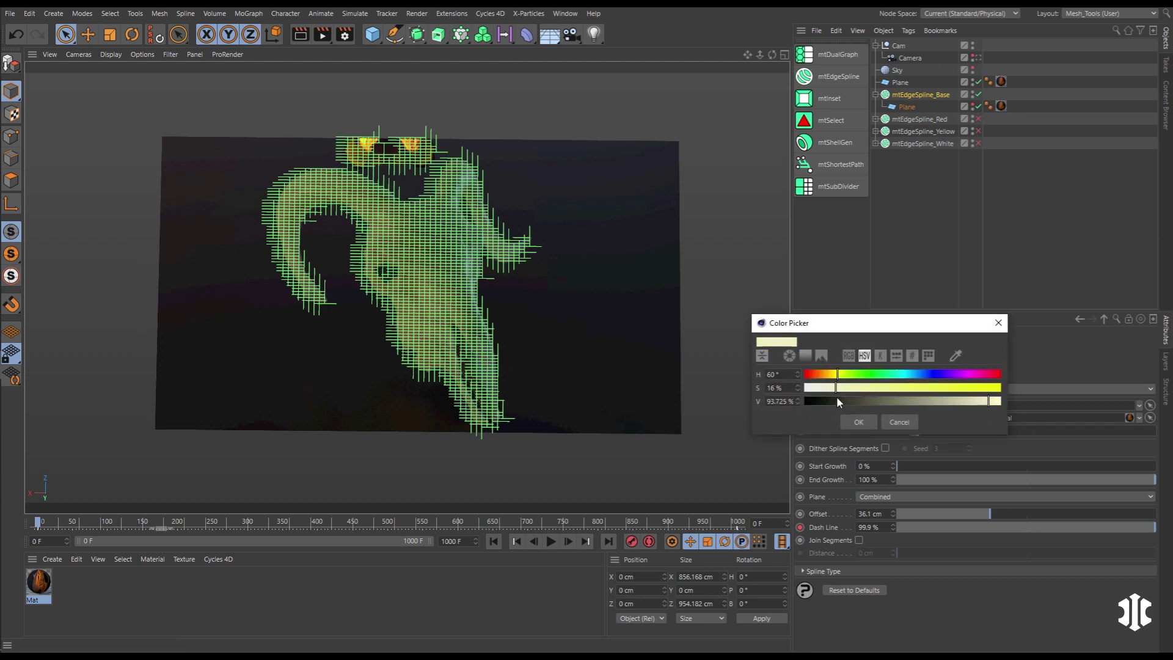
pyautogui.click(856, 422)
# Play to frame 104, enable the Yellow spline layer, and view through the scene camera from frame 0
pyautogui.click(549, 541)
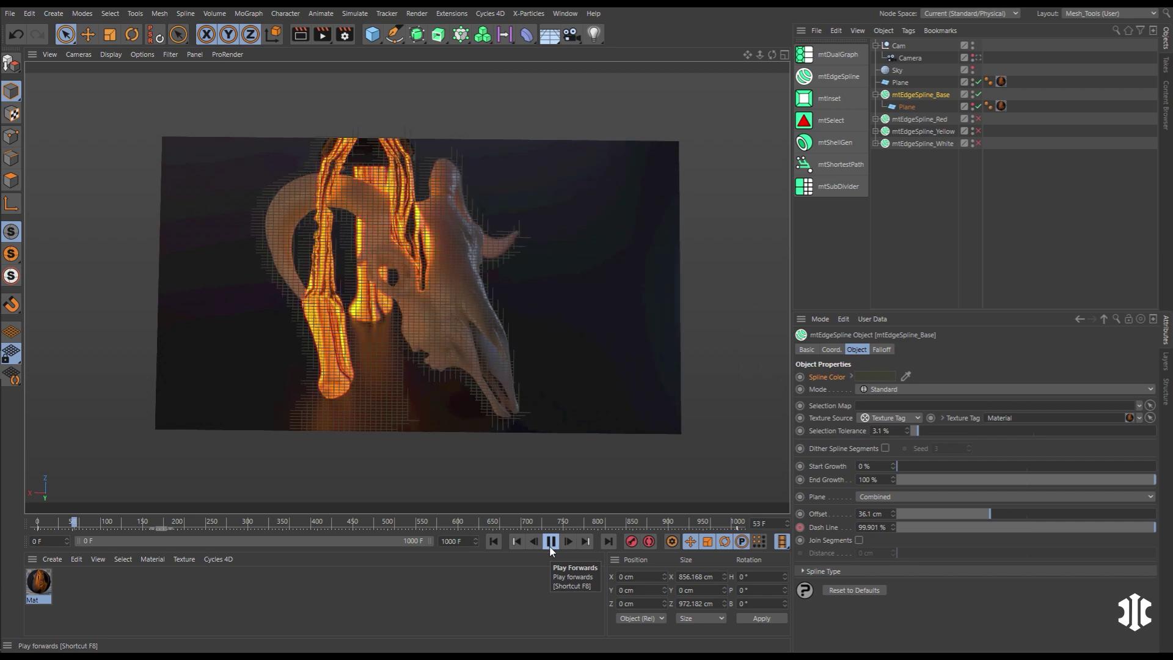
pyautogui.click(552, 541)
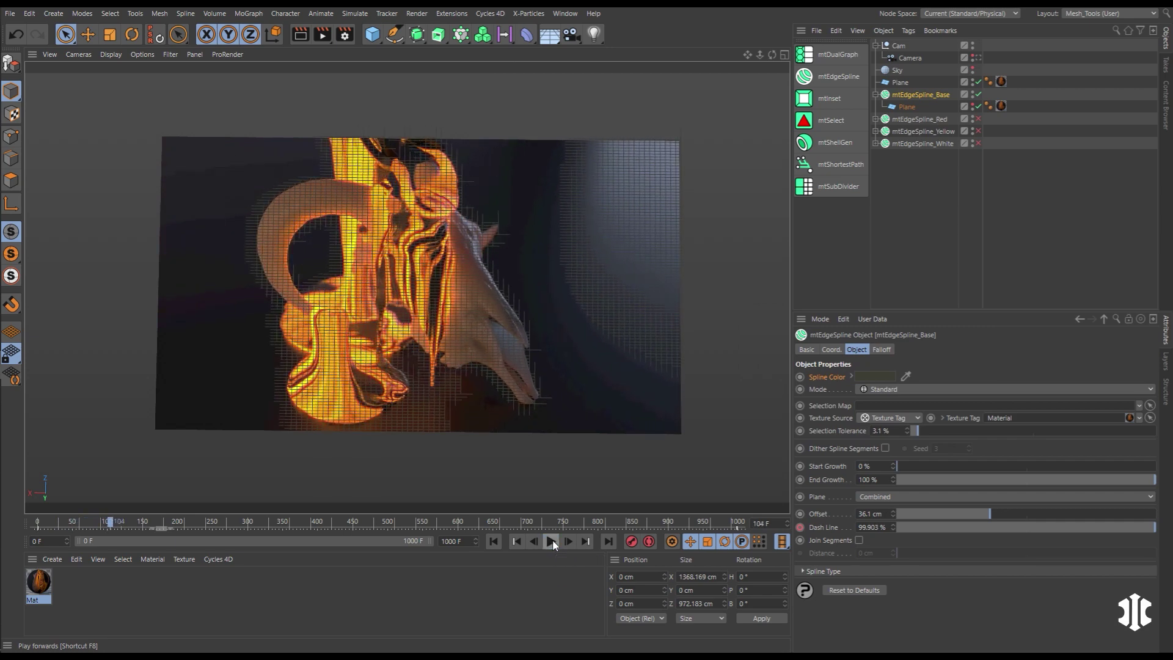
pyautogui.click(978, 131)
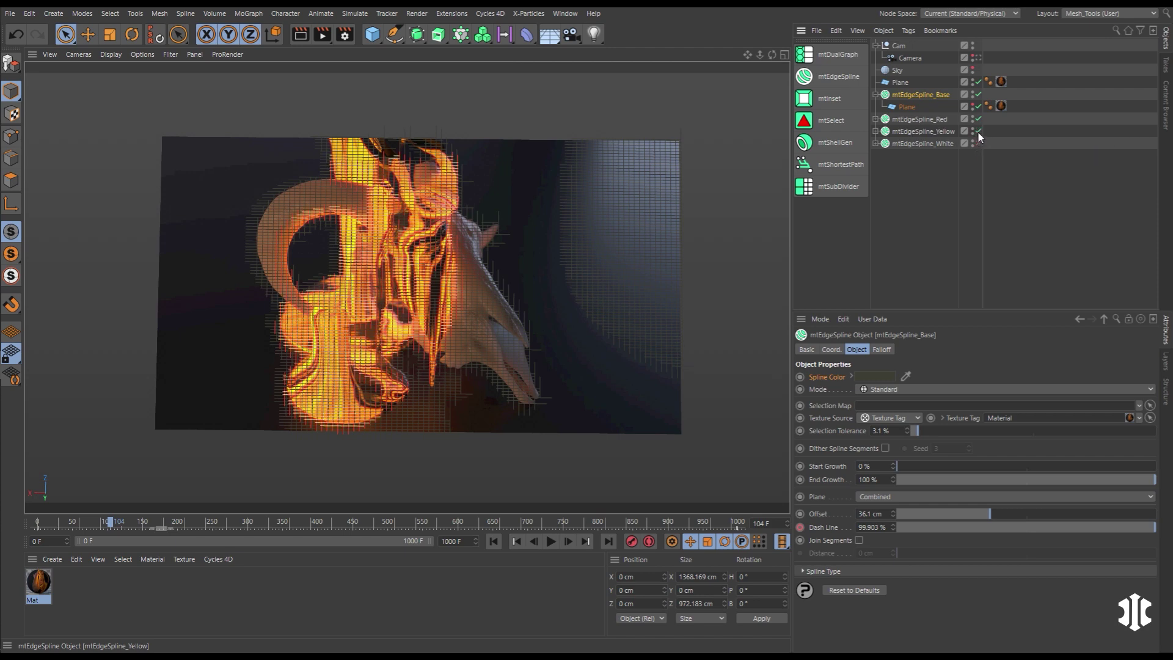
pyautogui.keyDown('alt'); pyautogui.moveTo(417, 201); pyautogui.dragTo(415, 285); pyautogui.keyUp('alt')
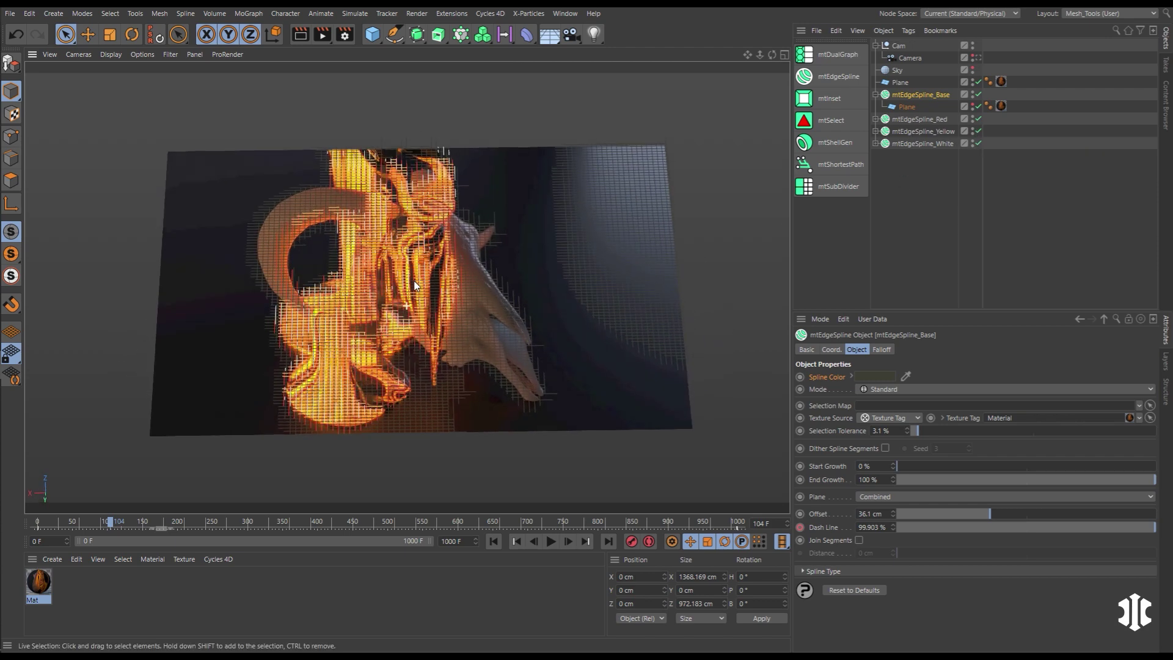
pyautogui.click(977, 57)
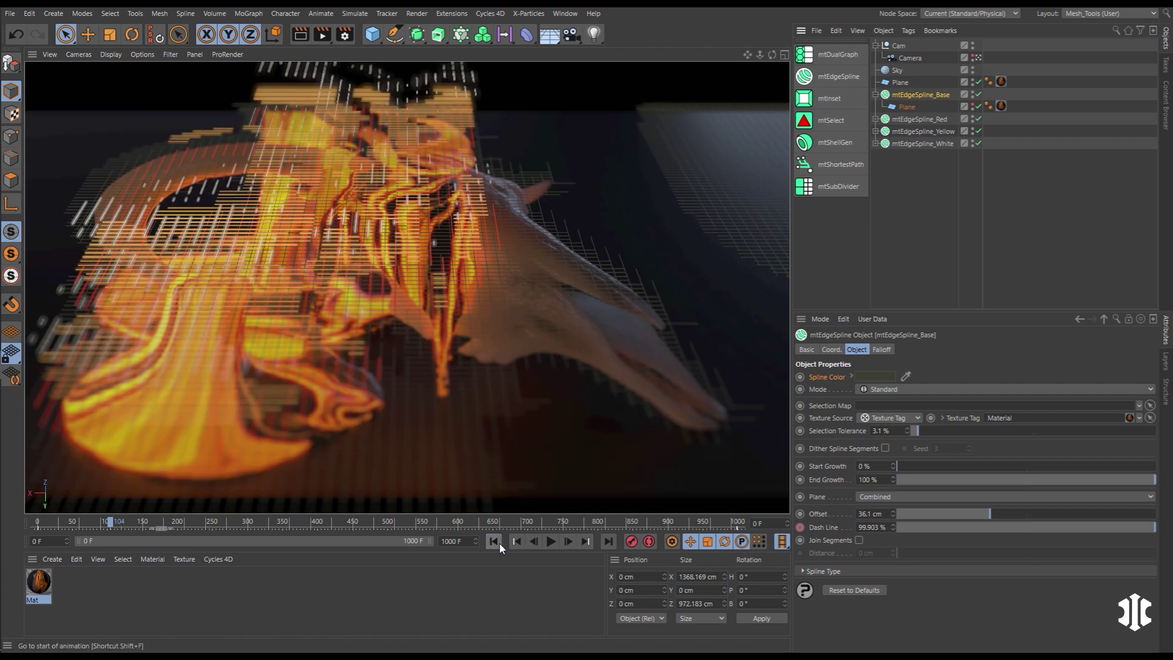
pyautogui.click(496, 542)
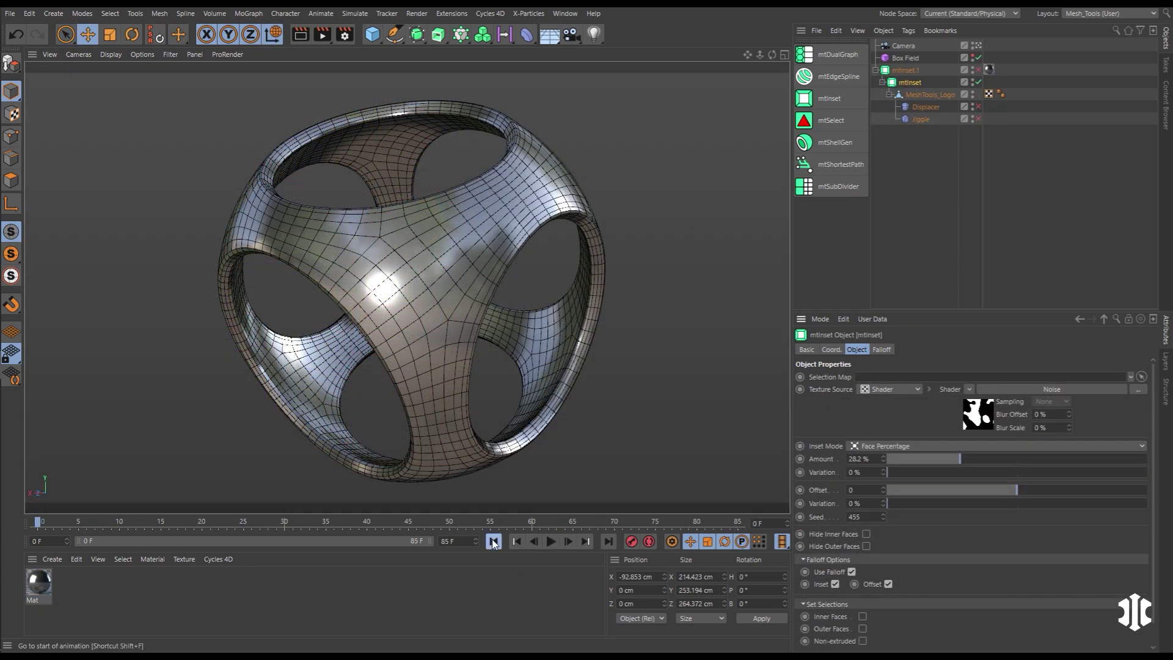
# Adjust the logo inset's amount and add the Box Field to its falloff at frame 75
pyautogui.click(550, 542)
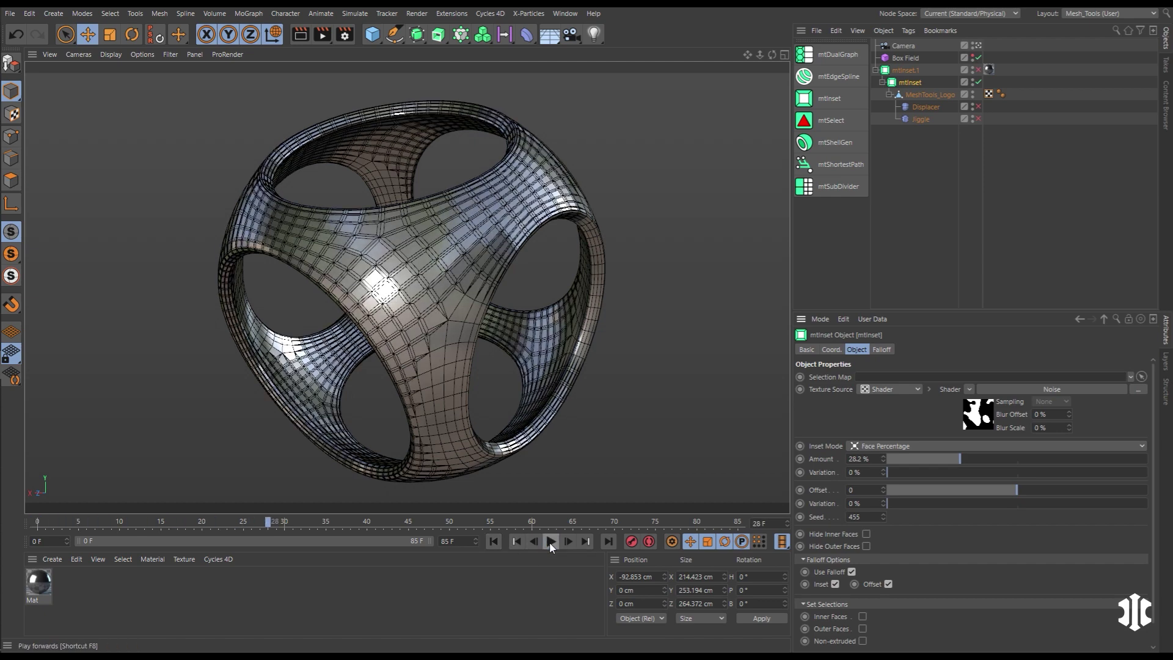
pyautogui.moveTo(933, 457); pyautogui.dragTo(957, 462)
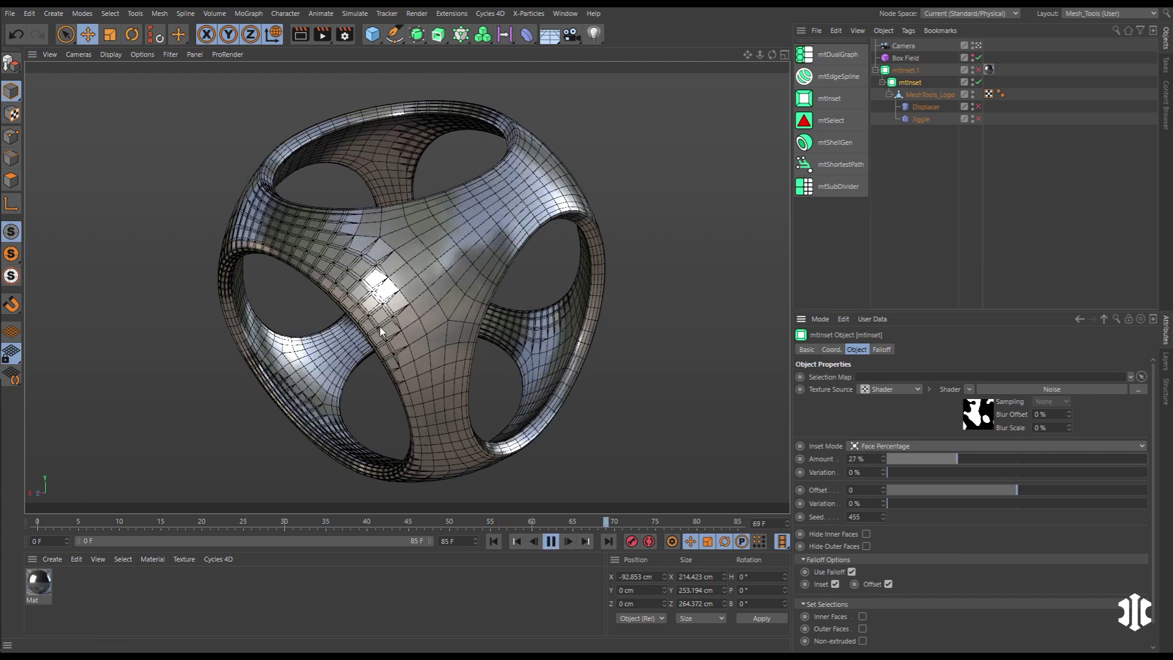
pyautogui.click(555, 544)
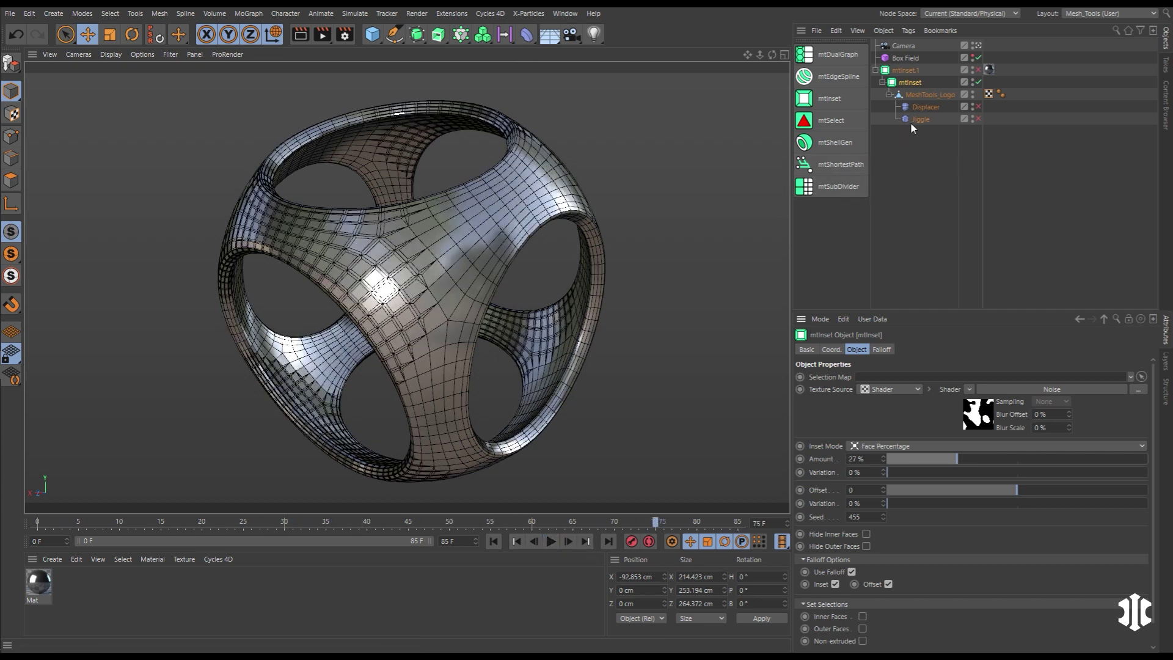
pyautogui.click(881, 349)
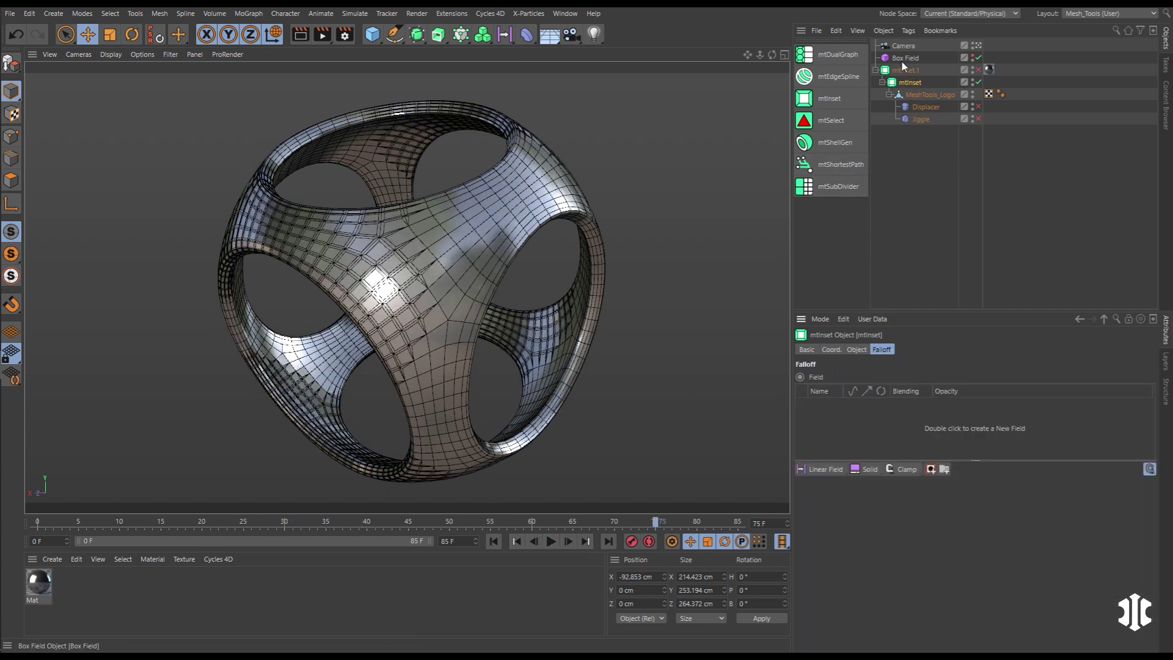
pyautogui.moveTo(902, 414); pyautogui.dragTo(895, 439)
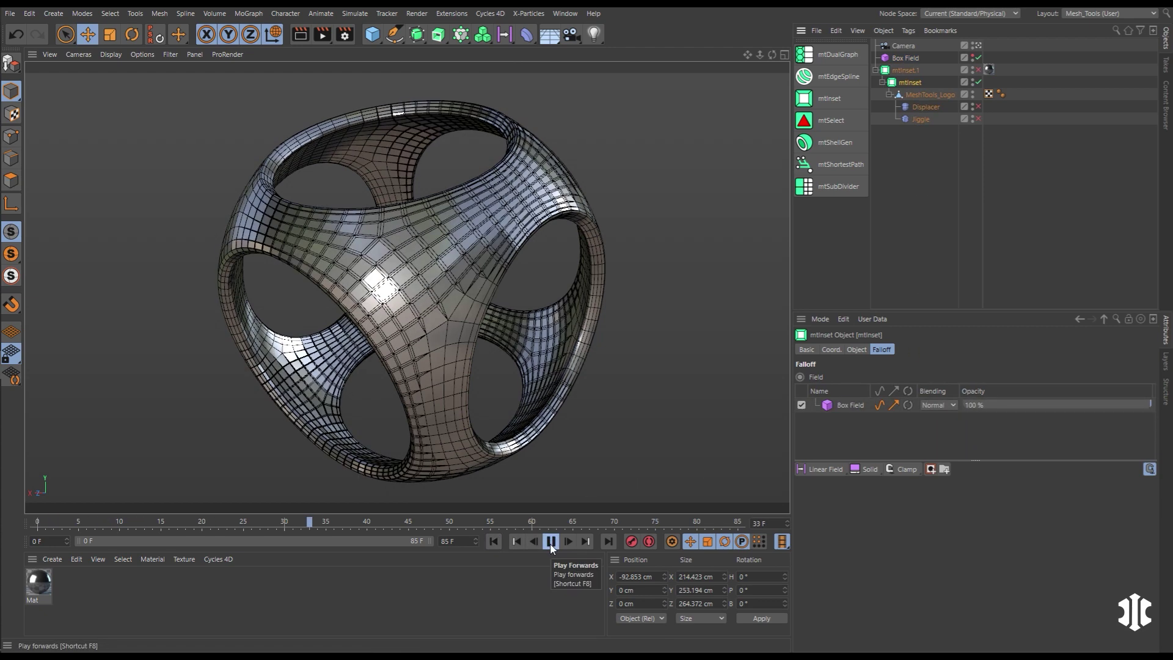
# Enable mtInset.1 so the logo's holes gain a thick inset rim, then deselect
pyautogui.click(907, 70)
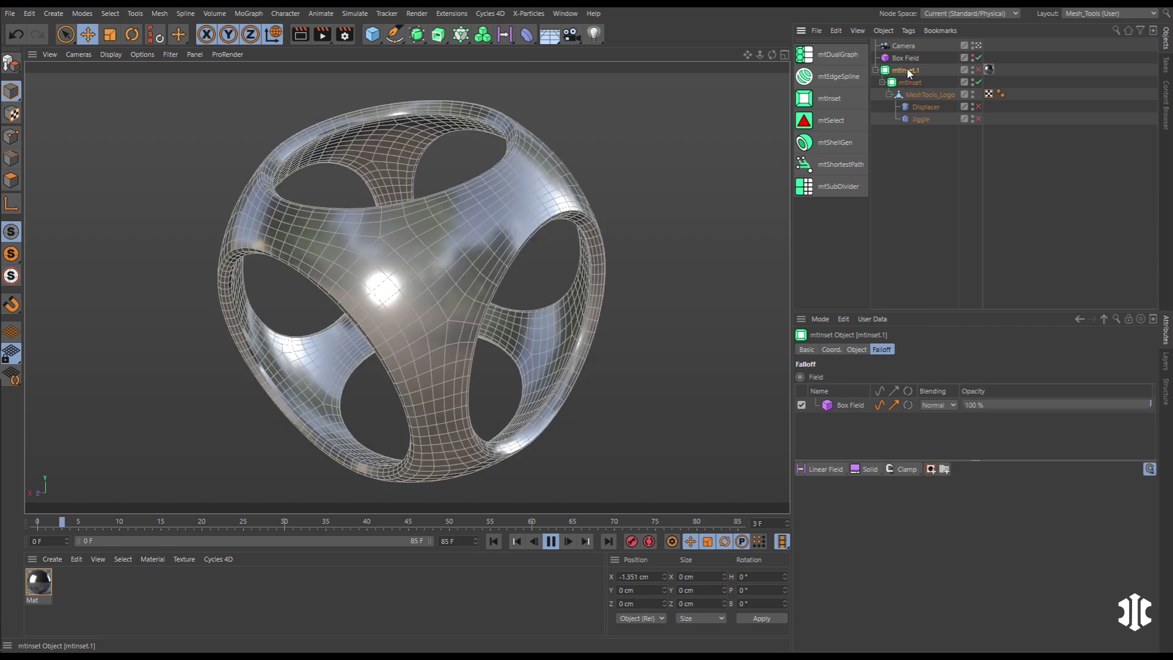
pyautogui.click(978, 71)
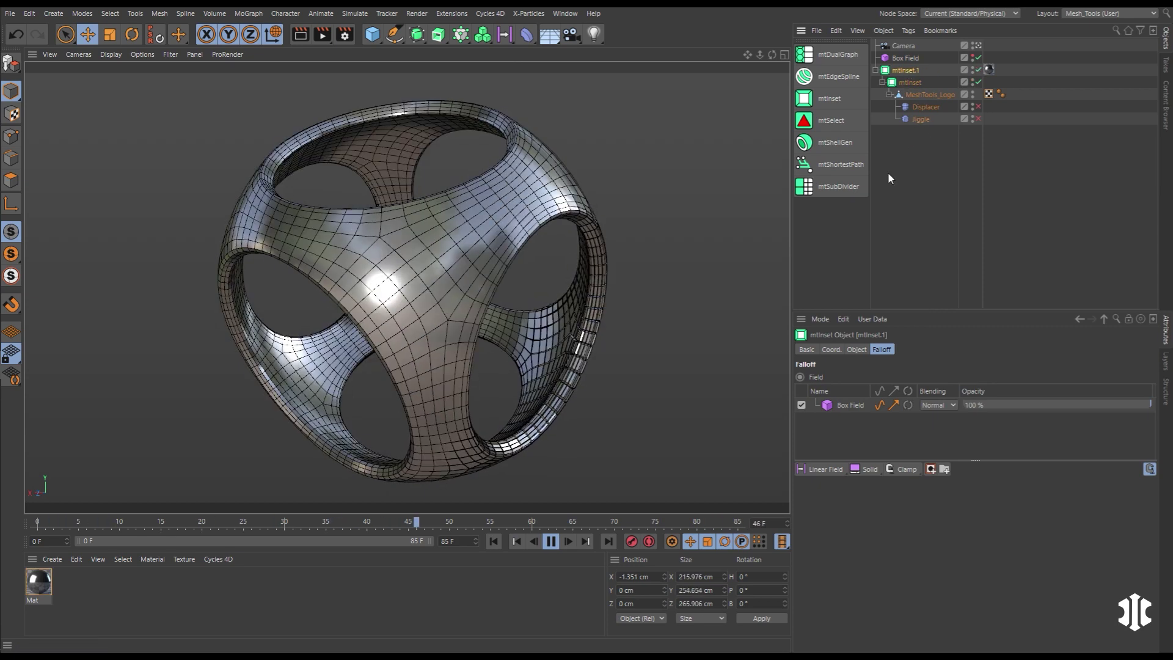
pyautogui.click(908, 177)
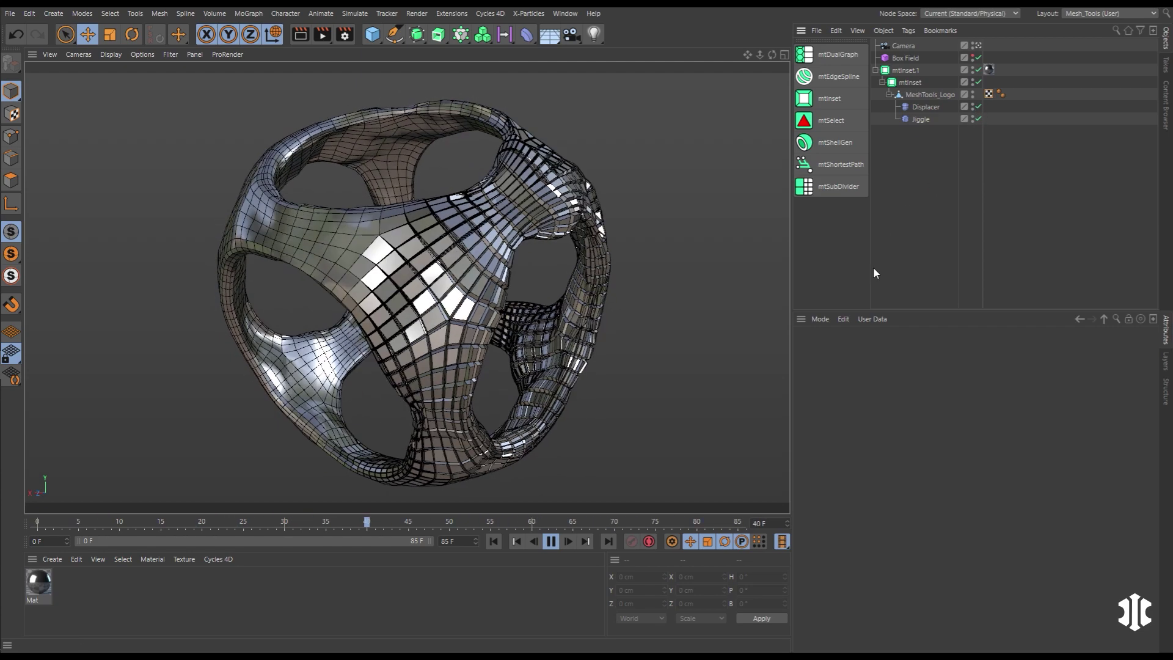
# On mtInset, uncheck Hide Inner Faces and check Hide Outer Faces, then play the animation
pyautogui.click(551, 542)
pyautogui.click(910, 83)
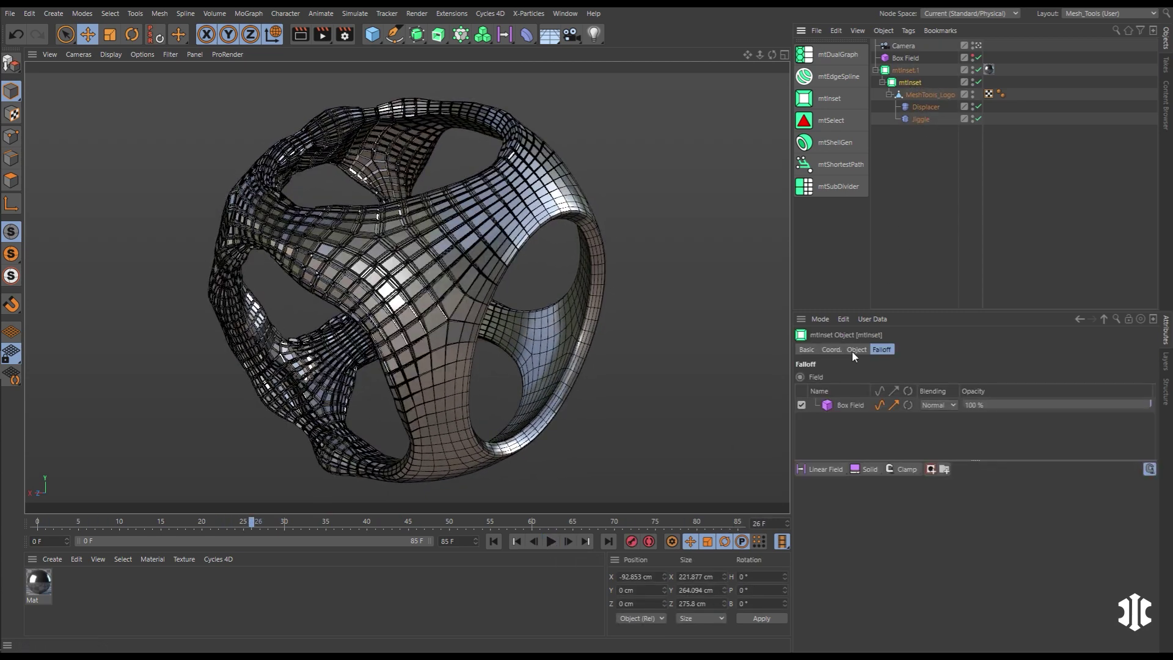
pyautogui.click(855, 350)
pyautogui.click(866, 534)
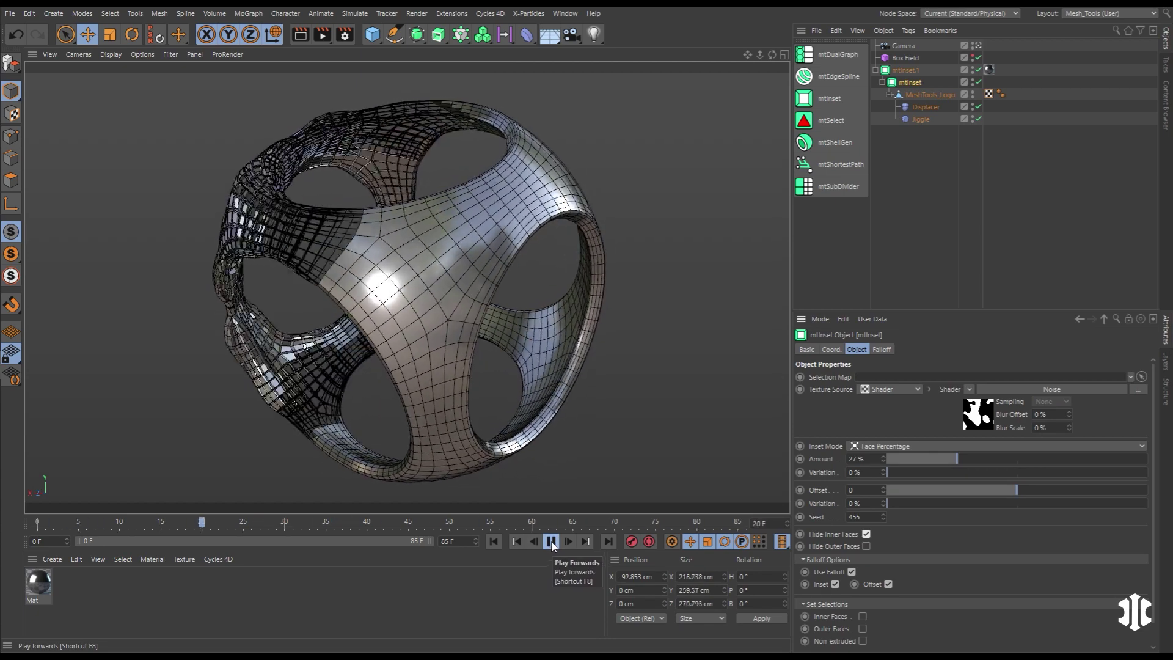
pyautogui.click(551, 541)
pyautogui.click(866, 534)
pyautogui.click(866, 546)
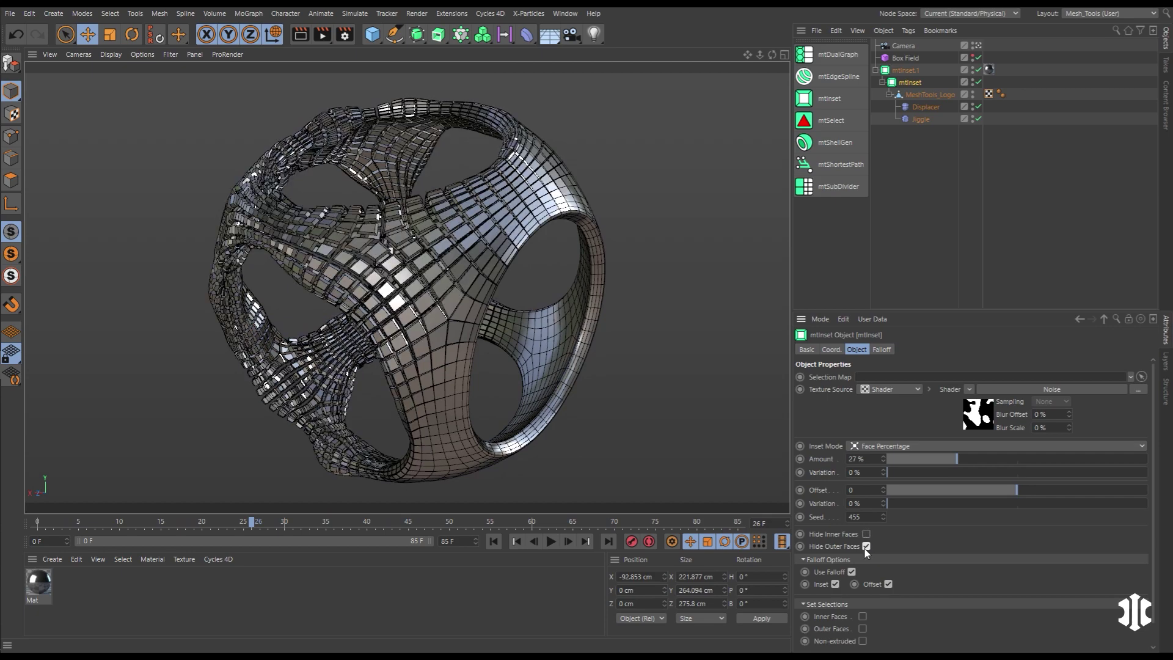
pyautogui.click(550, 541)
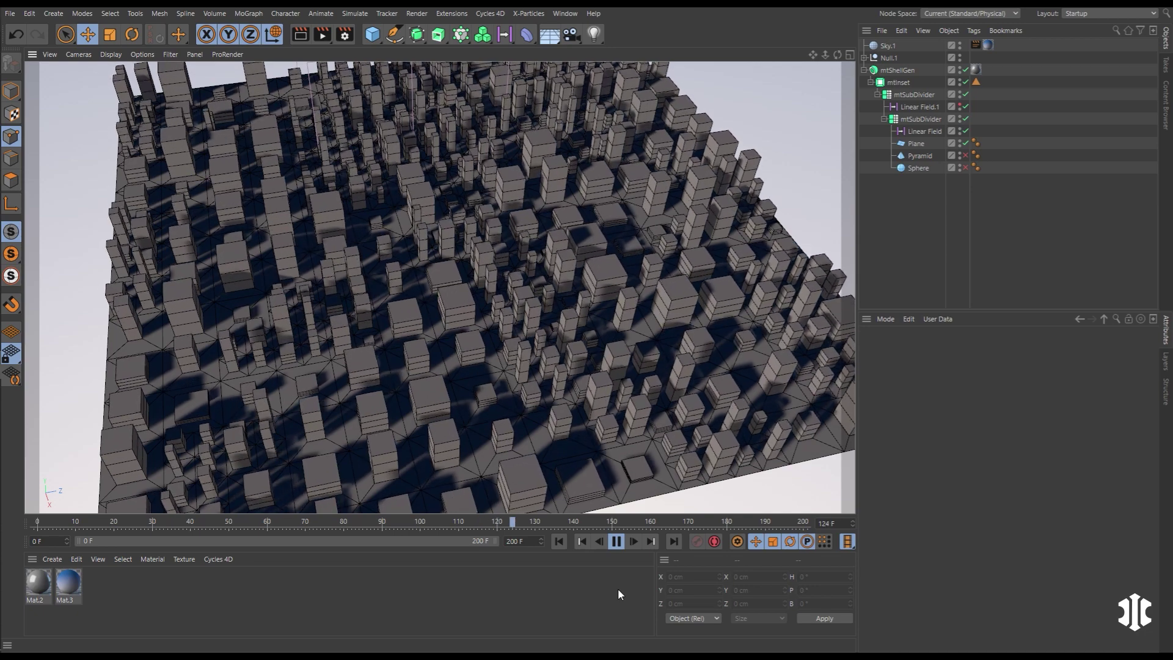
# Rewind the city animation to frame 0 and inspect the Plane and inner mtSubDivider (Subdivision 1)
pyautogui.click(616, 541)
pyautogui.click(559, 541)
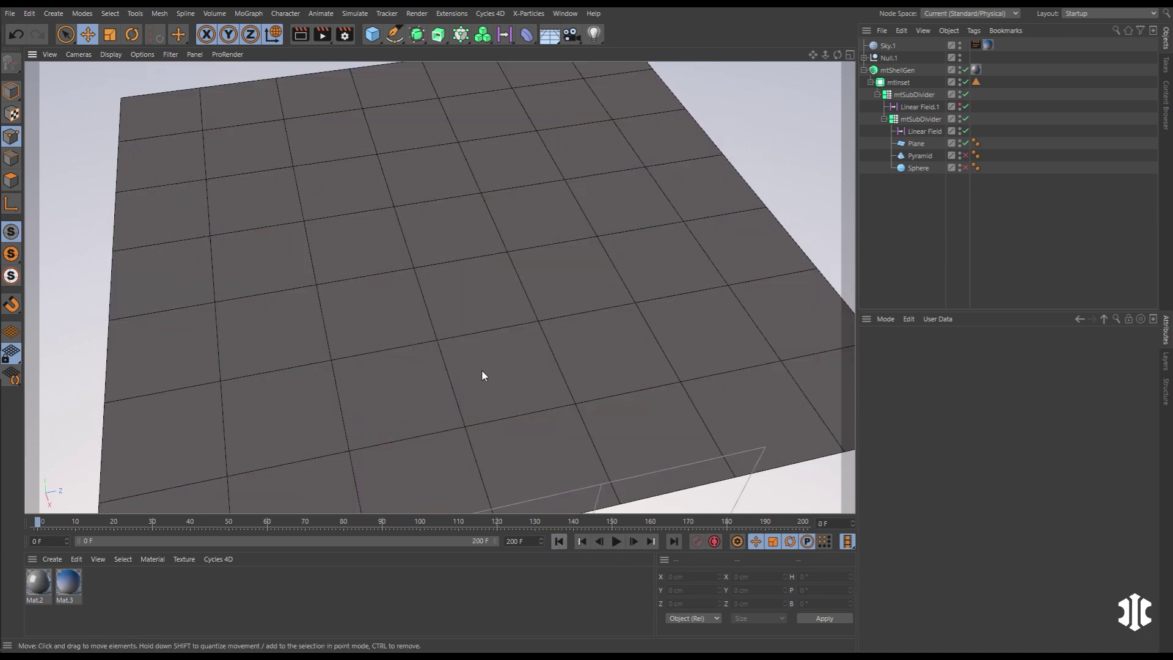
pyautogui.click(916, 143)
pyautogui.click(919, 118)
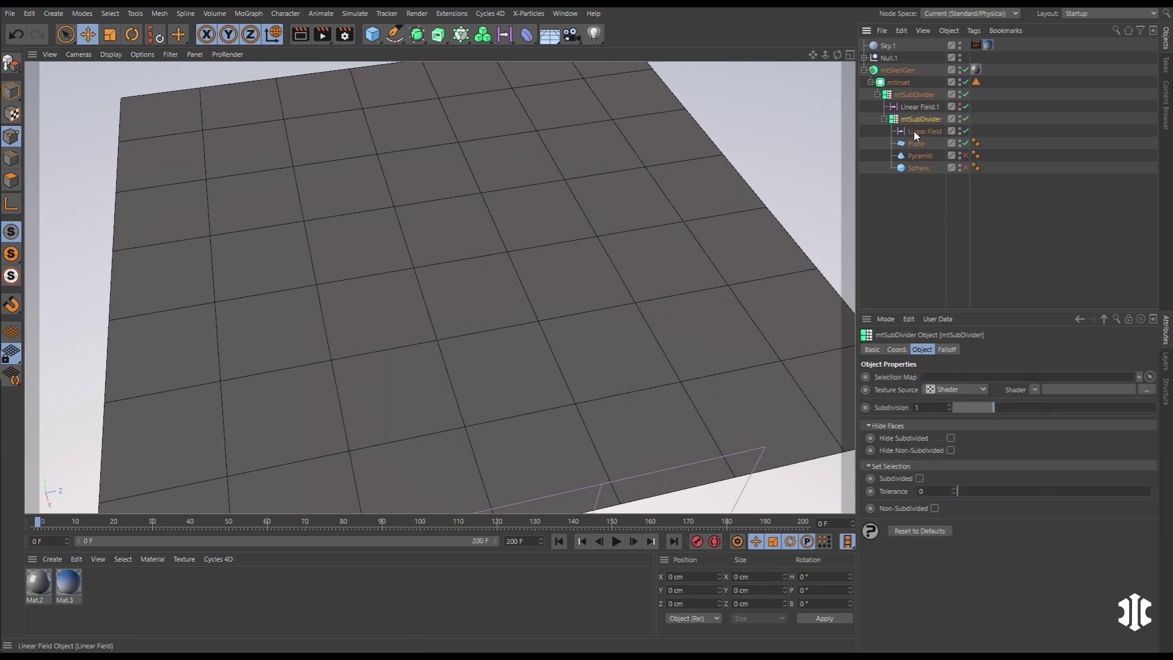
# Show Linear Field.1's boxes, scrub to frame 41, and inspect the upper mtSubDivider and mtInset settings
pyautogui.moveTo(44, 526); pyautogui.dragTo(152, 520)
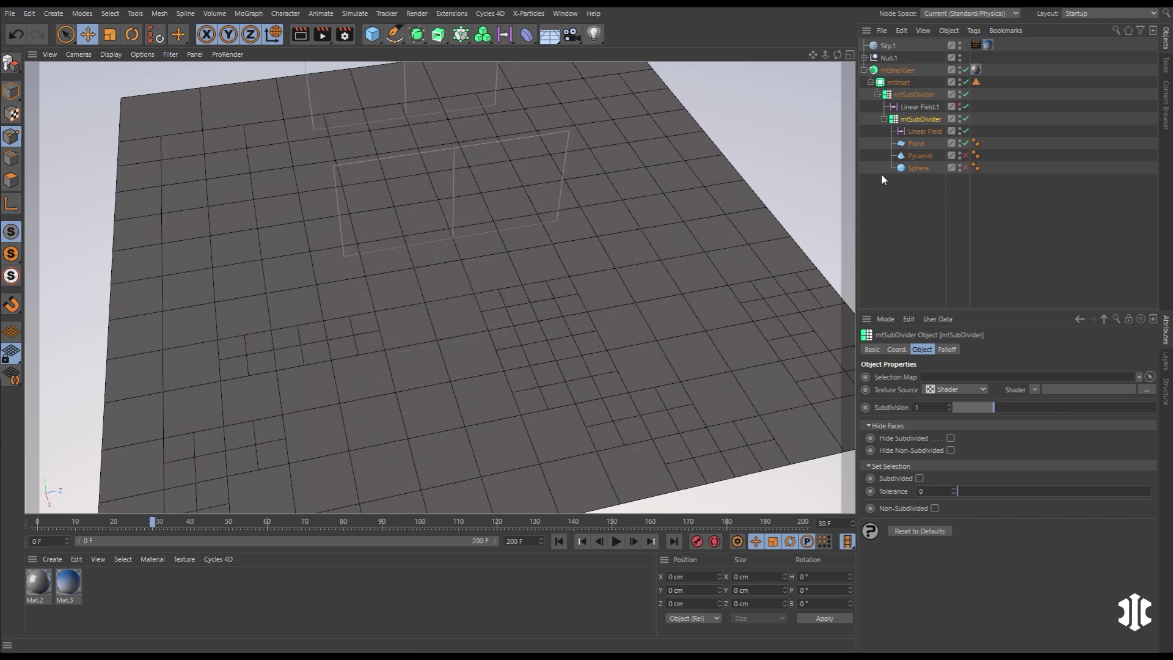
pyautogui.click(959, 105)
pyautogui.moveTo(153, 523); pyautogui.dragTo(197, 524)
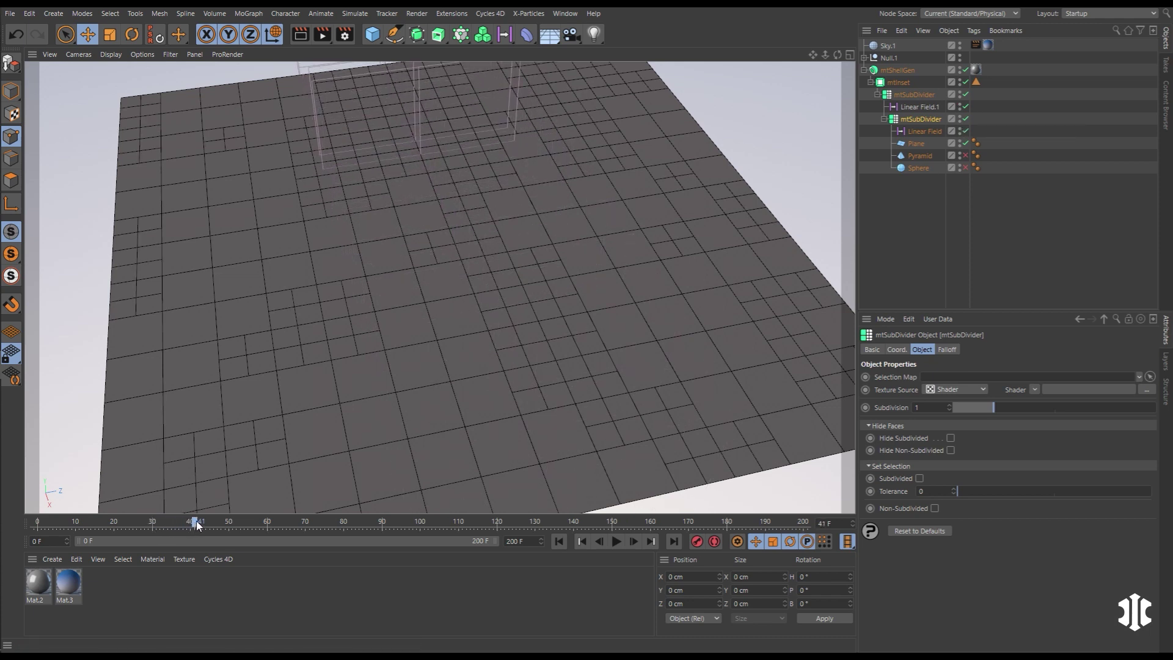
pyautogui.click(913, 94)
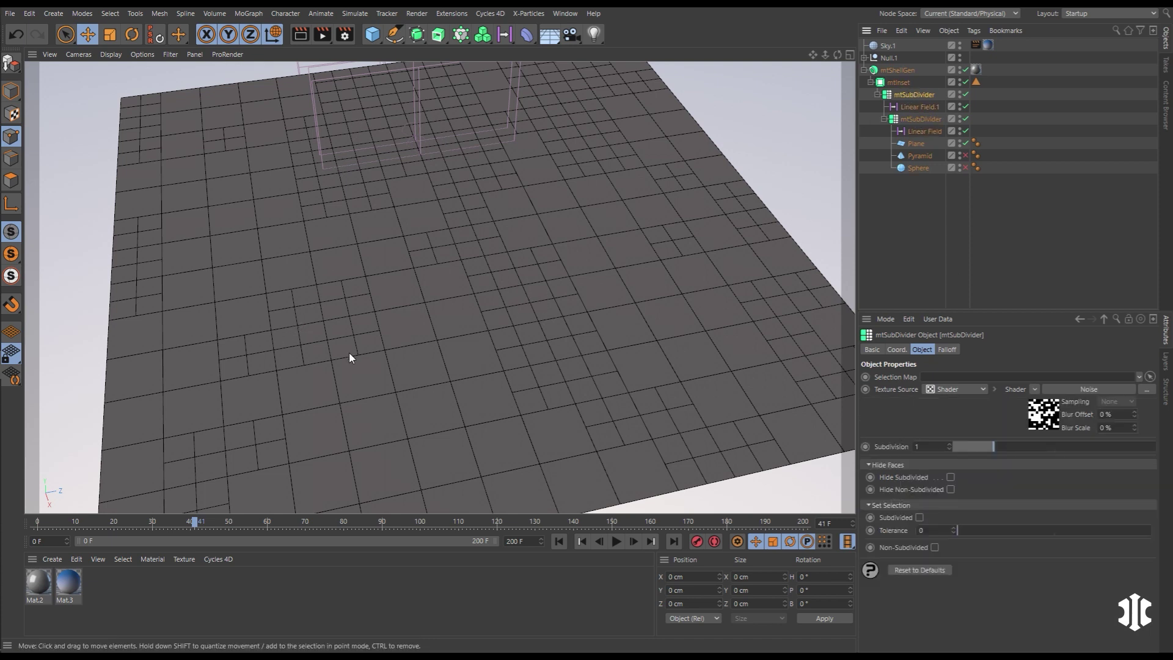
pyautogui.click(907, 86)
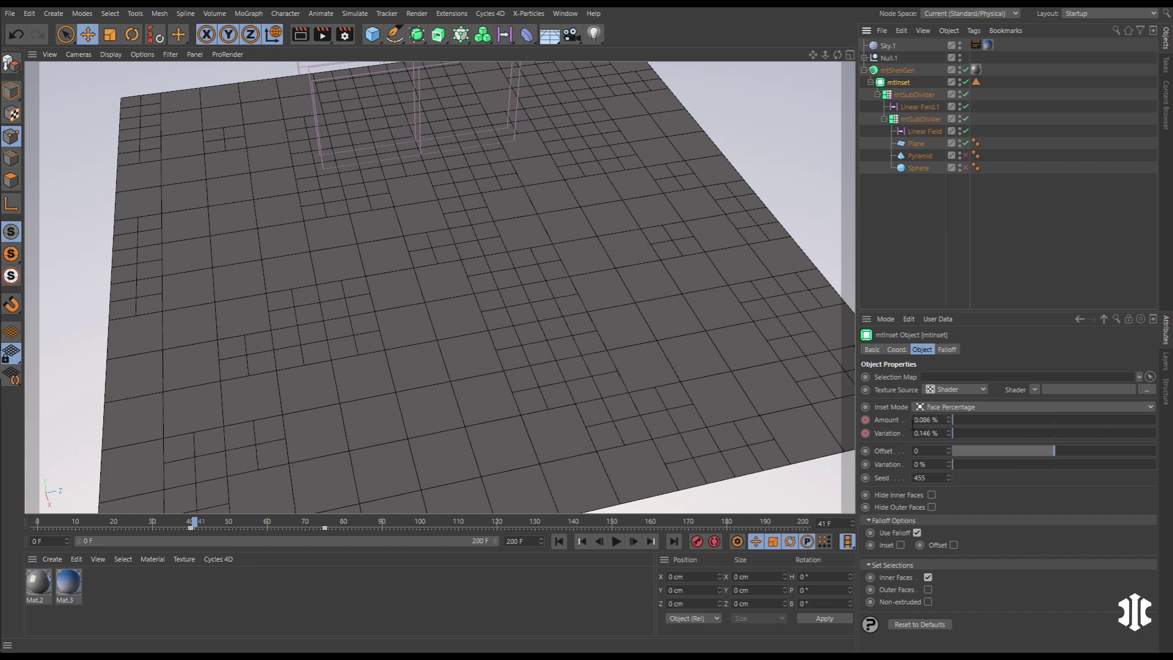
# Scrub to frame 82 and inspect mtShellGen, which uses the mtInset.InnerSelection map
pyautogui.moveTo(194, 523); pyautogui.dragTo(349, 526)
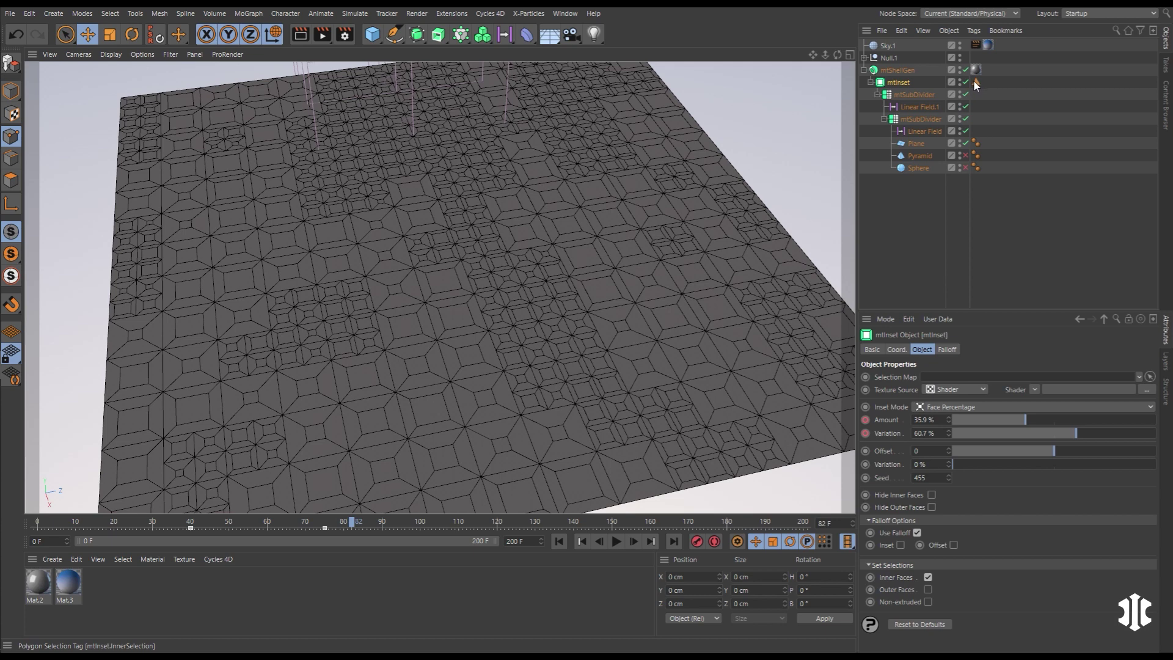
pyautogui.click(893, 71)
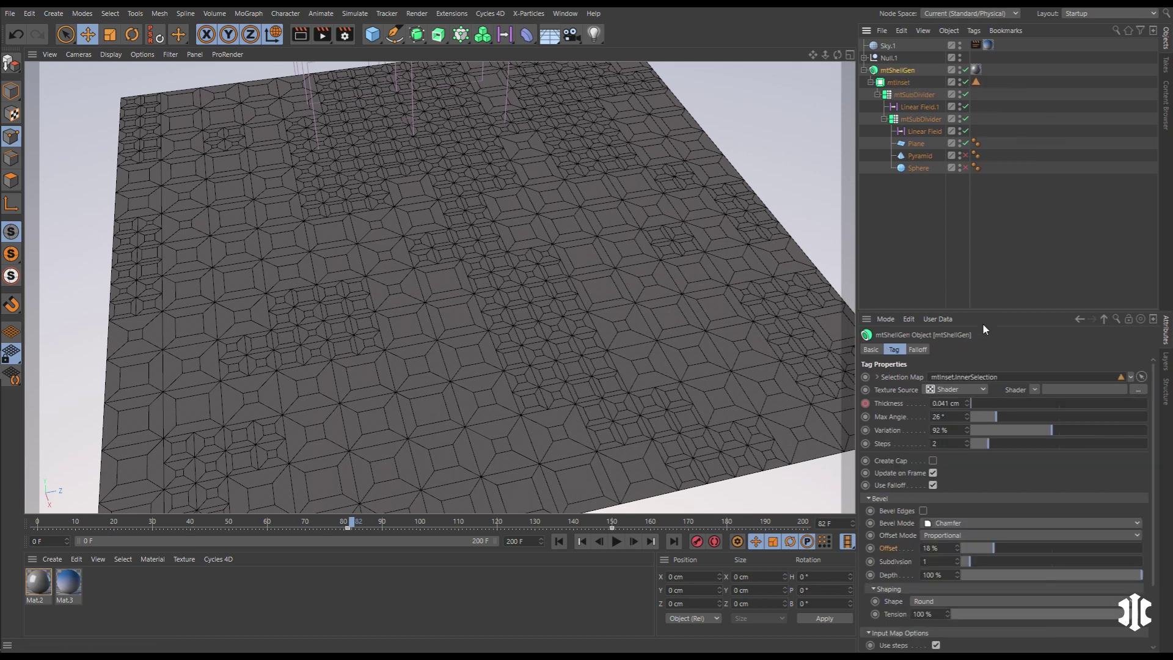
# Play the city growth to frame 146 (Thickness 64.37 cm), reframe the view, and disable the Plane
pyautogui.moveTo(355, 525); pyautogui.dragTo(639, 524)
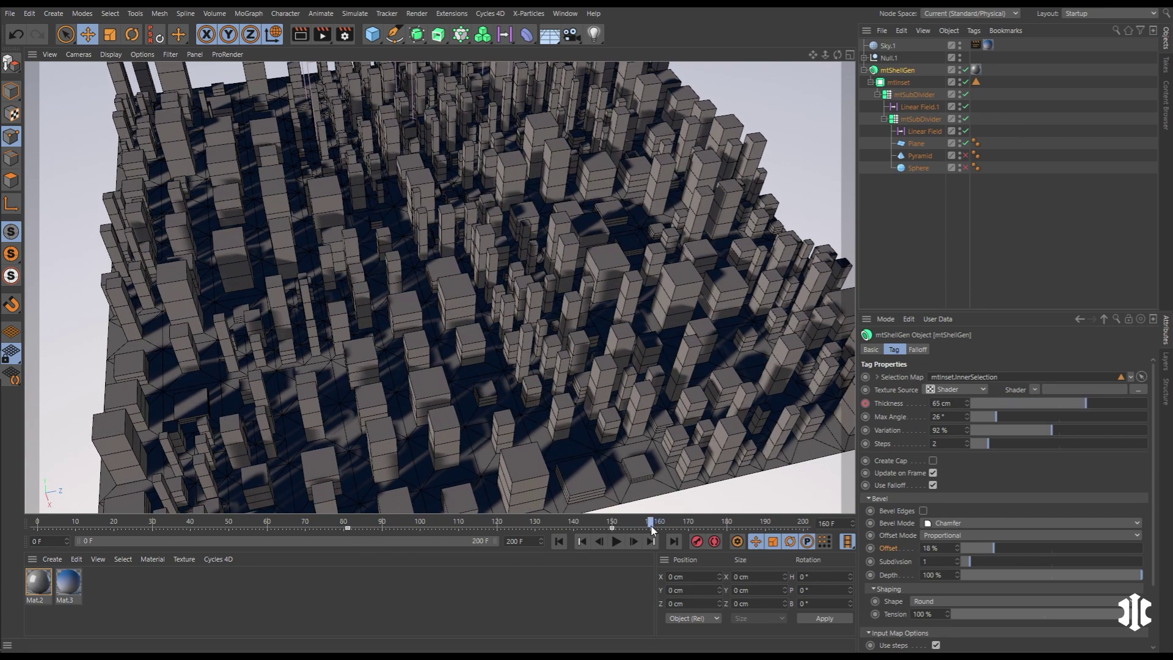
pyautogui.click(558, 541)
pyautogui.click(616, 541)
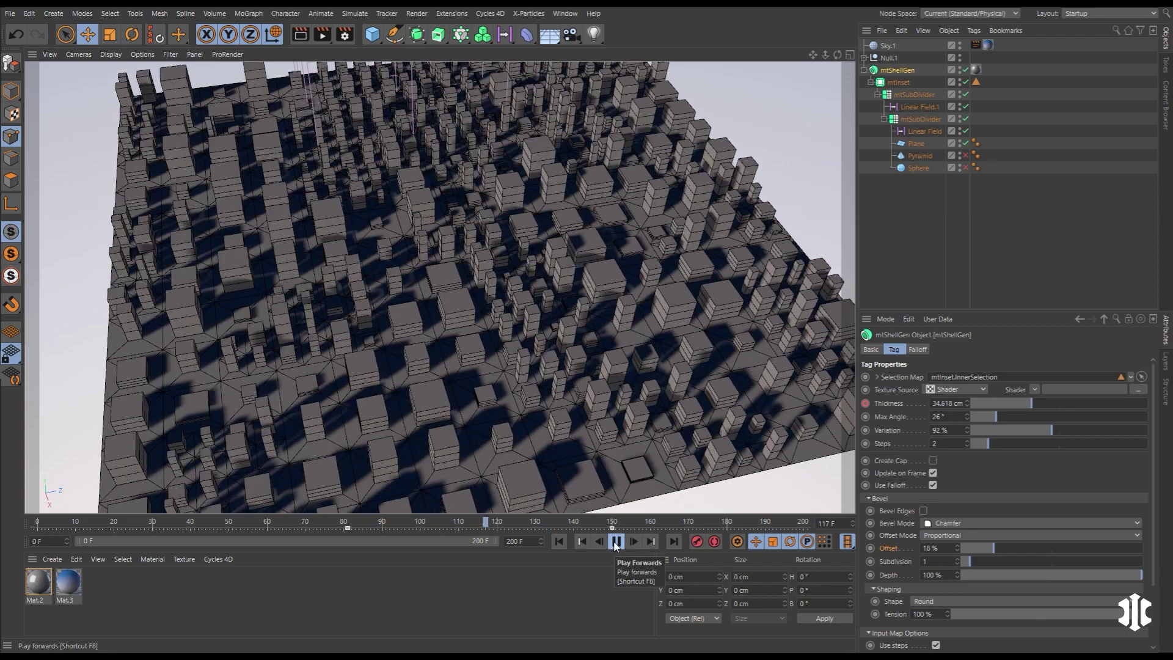
pyautogui.click(616, 541)
pyautogui.scroll(-2, 426, 309)
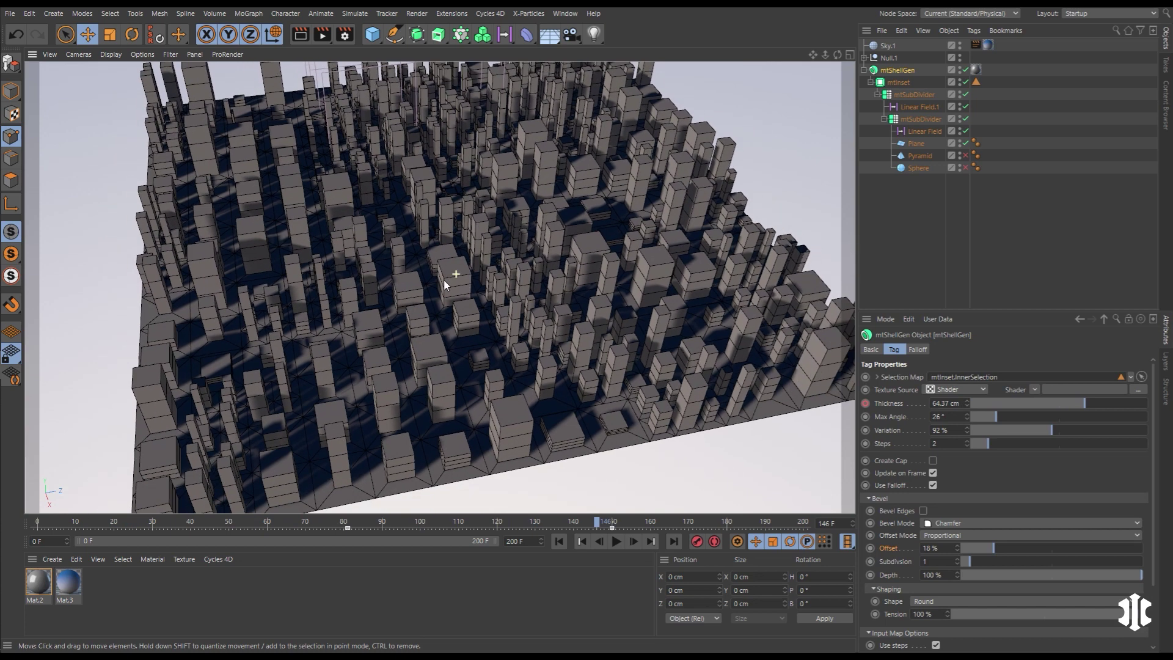
pyautogui.keyDown('alt'); pyautogui.moveTo(443, 280); pyautogui.dragTo(432, 313); pyautogui.keyUp('alt')
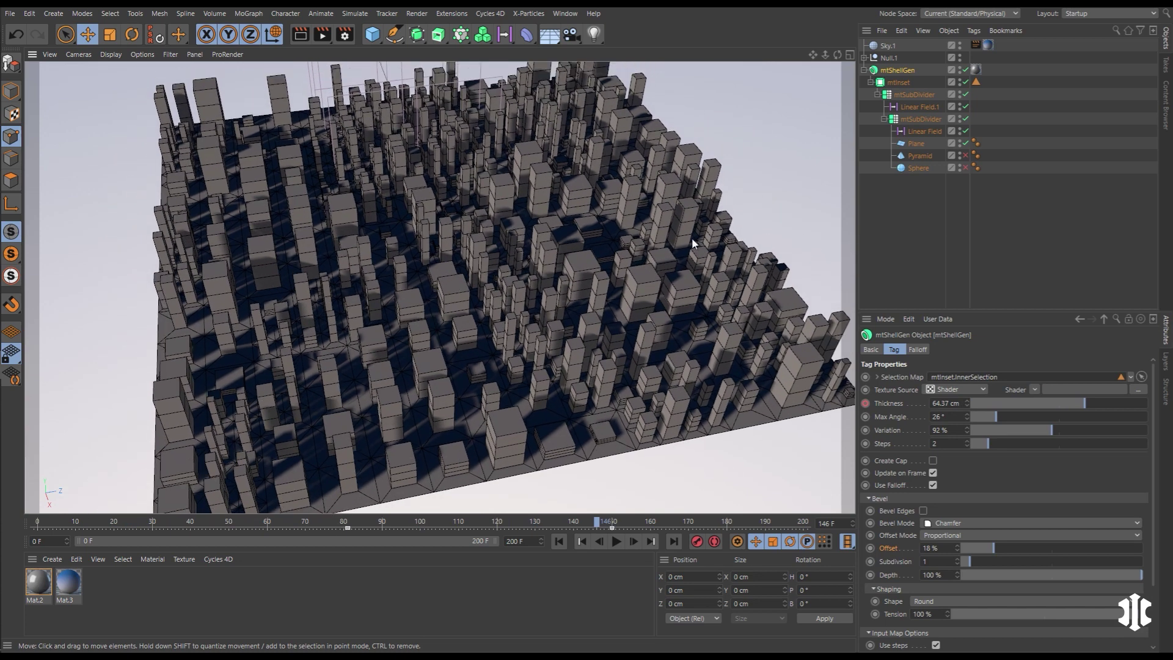
pyautogui.click(965, 143)
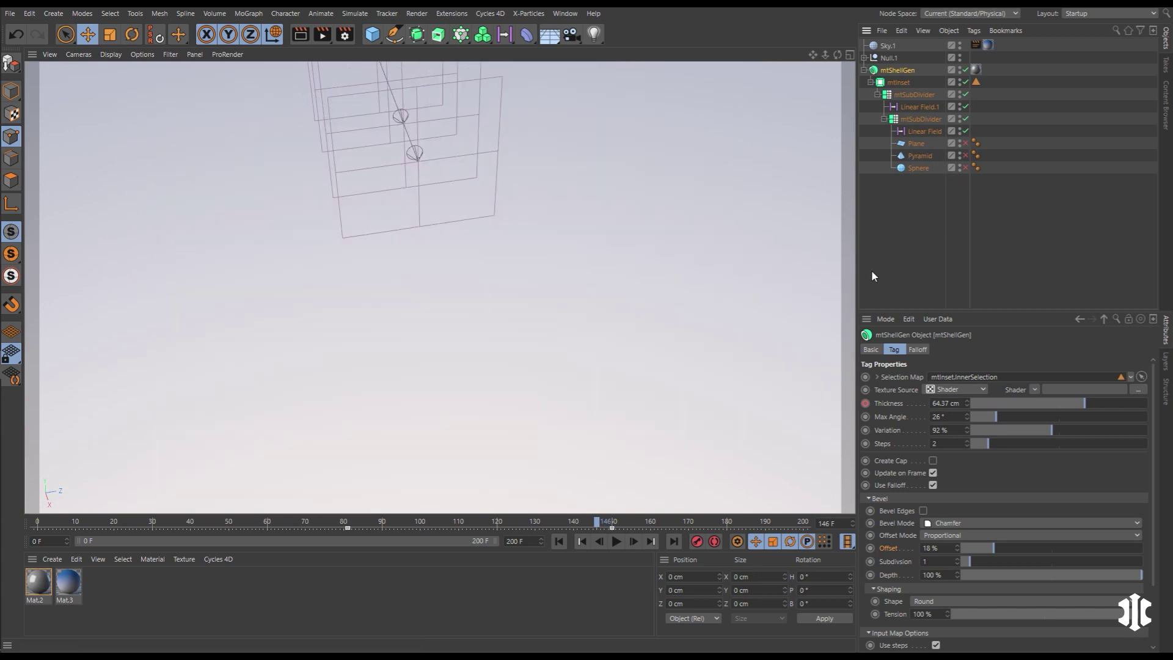
# From the first frame, enable the Pyramid and play the building-extrusion animation on it
pyautogui.click(558, 541)
pyautogui.click(965, 156)
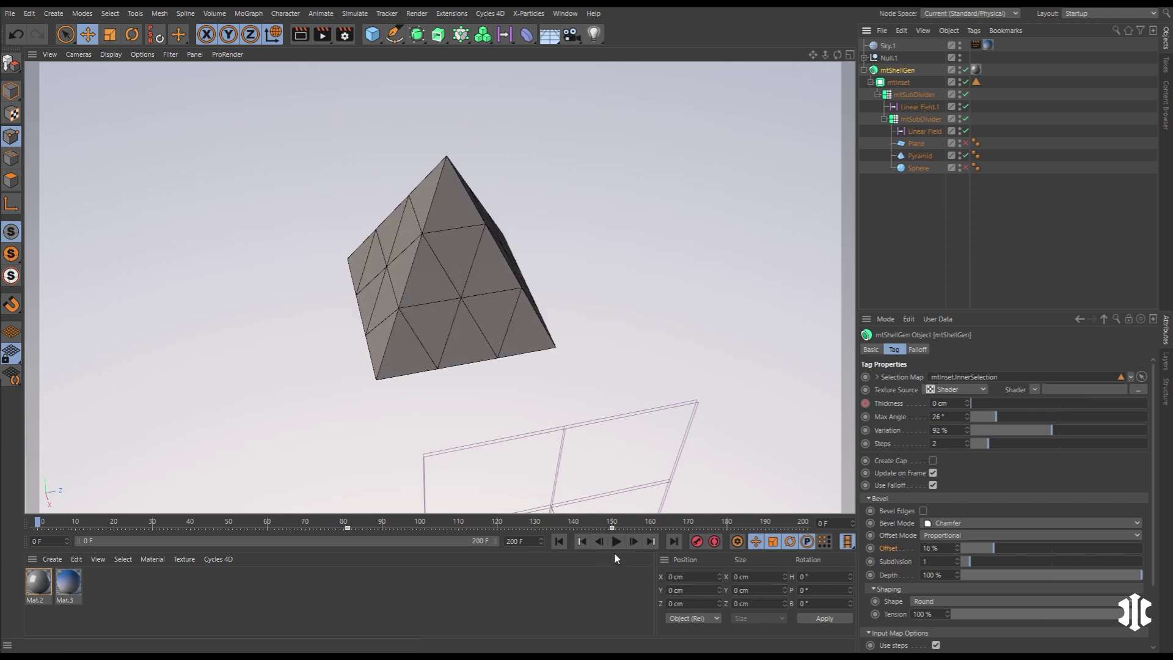
pyautogui.click(616, 541)
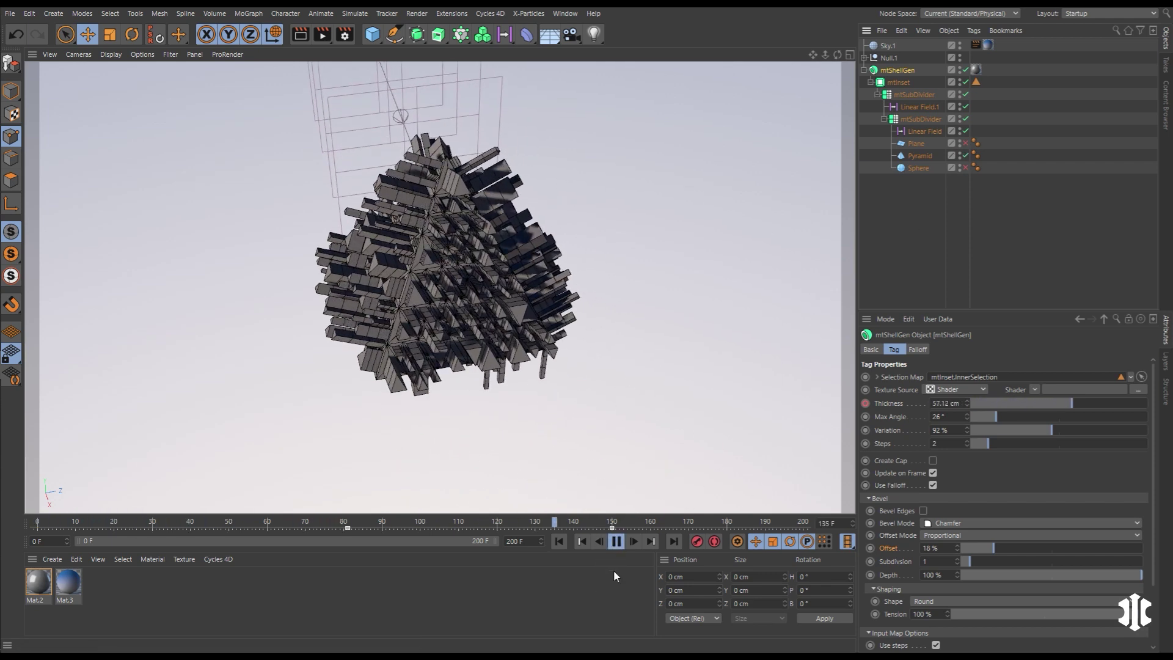
# Stop playback, then hide the Pyramid and enable the Sphere in the Object Manager
pyautogui.click(616, 541)
pyautogui.click(965, 155)
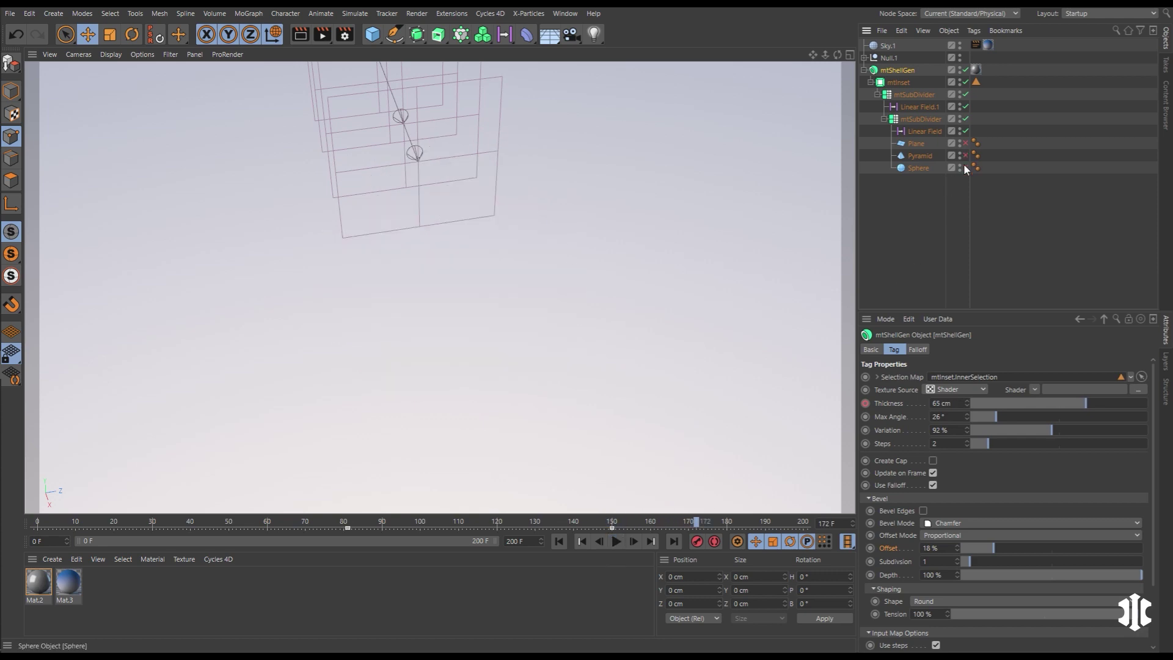
pyautogui.click(965, 167)
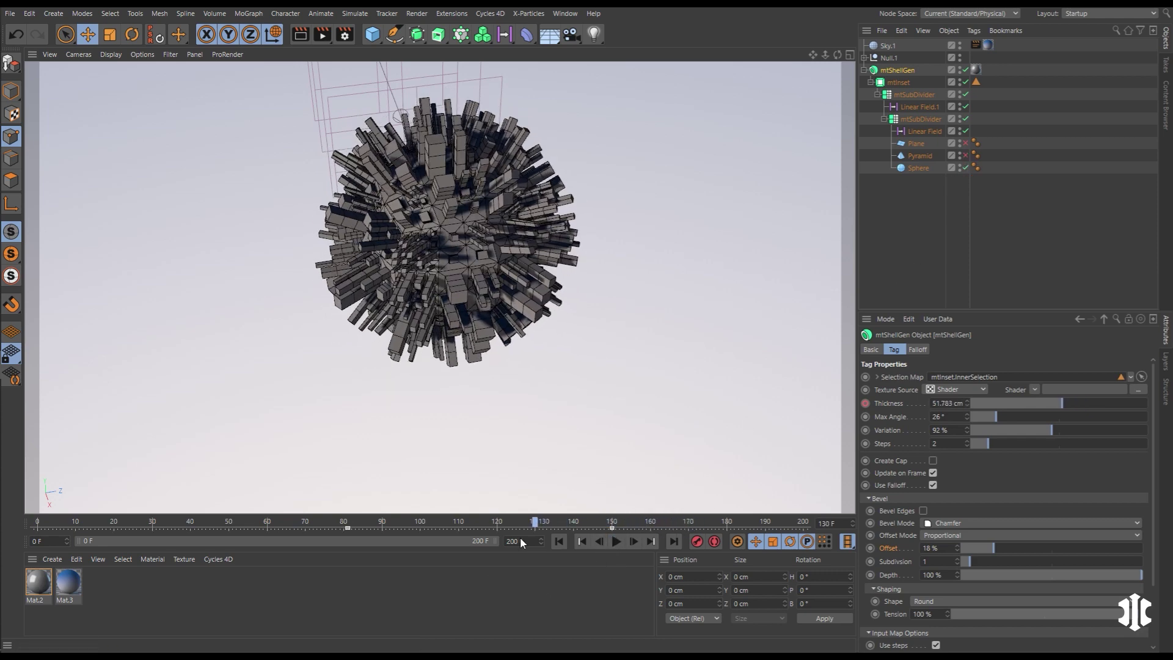